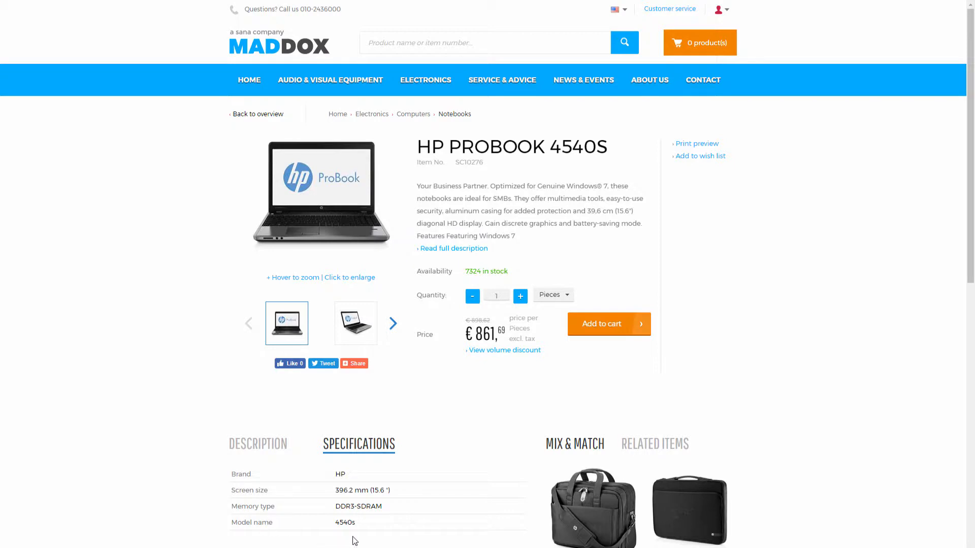
Return to the Notebooks product list and examine its brand, screen size, internal memory and memory type filters
key(alt+Left)
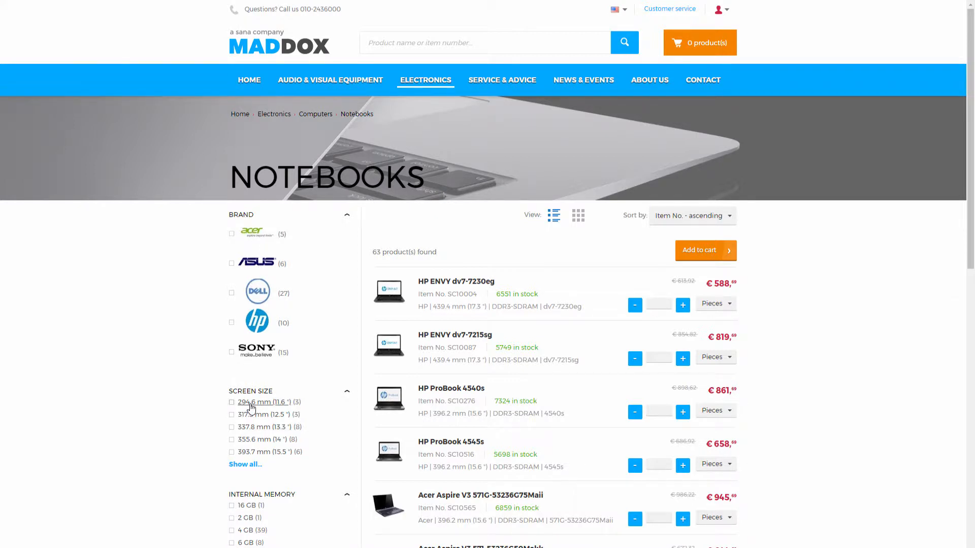
scroll(254, 473, down, 1)
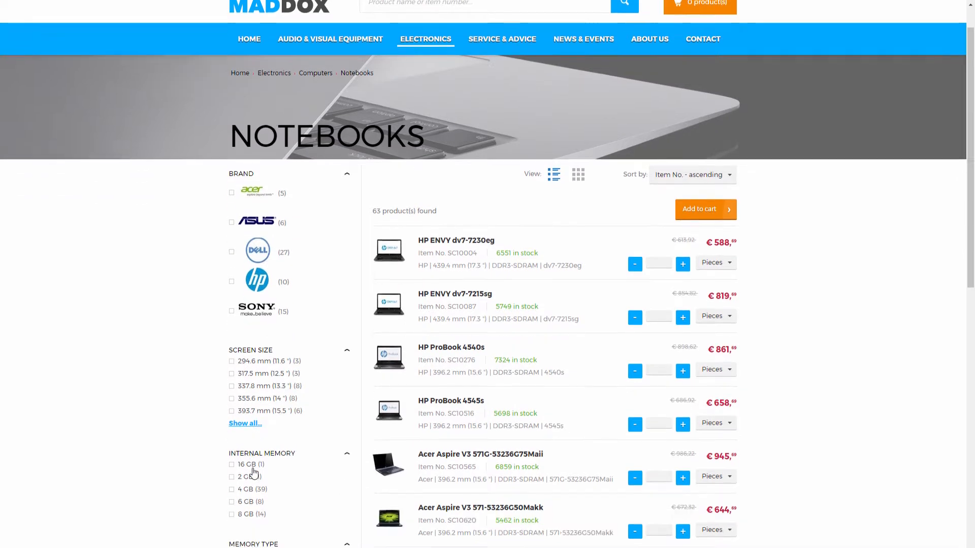
scroll(255, 473, down, 1)
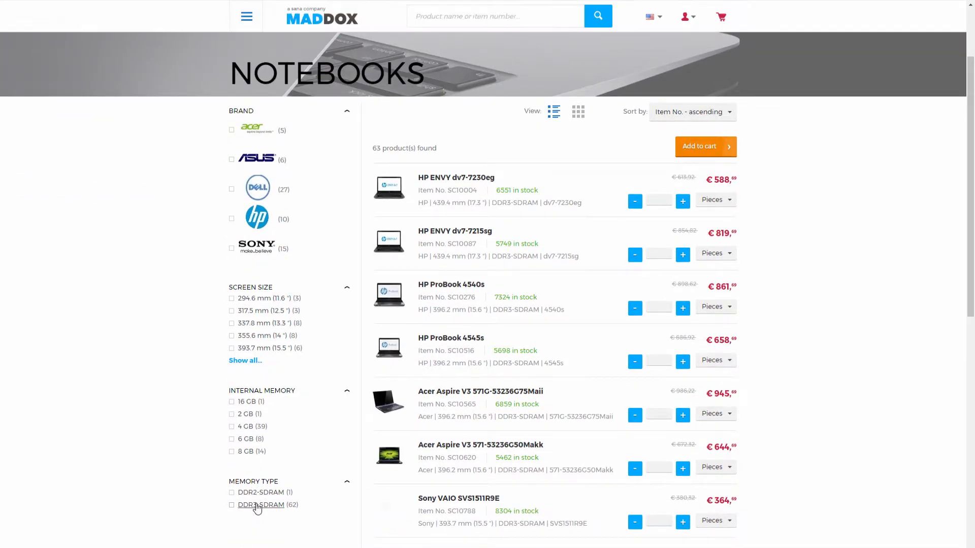
scroll(258, 508, up, 2)
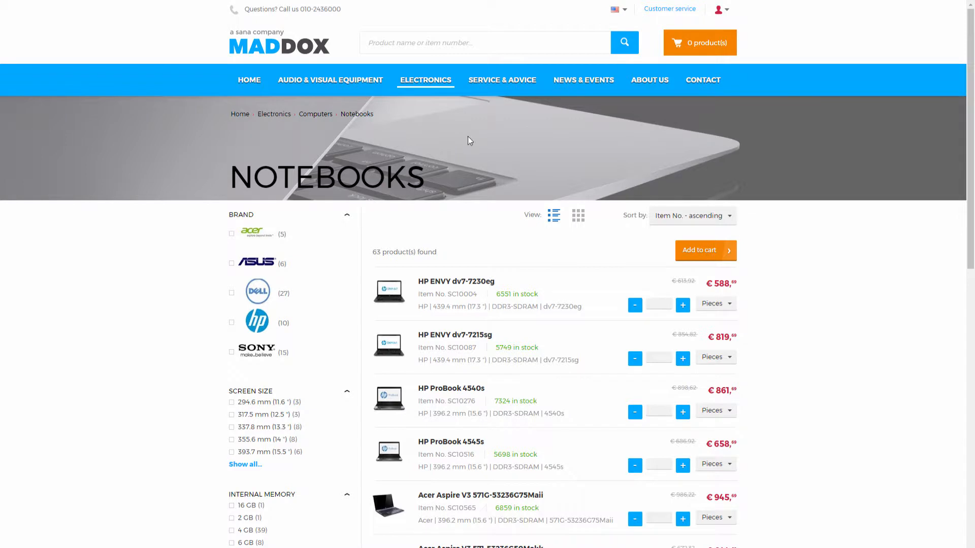
Search the webstore for "notebook" and go through the search suggestions without opening one
click(469, 43)
text(notebook)
key(Down)
key(Down)
key(Down)
key(Down)
key(Down)
key(Down)
key(Escape)
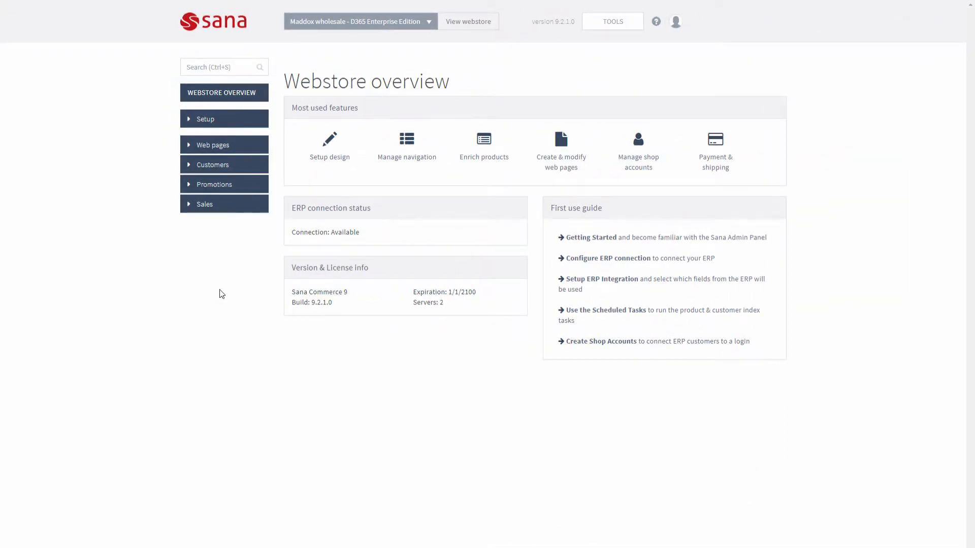
In Sana Admin, open the ERP integration index fields and review the fields and attributes available as keyword fields
click(226, 121)
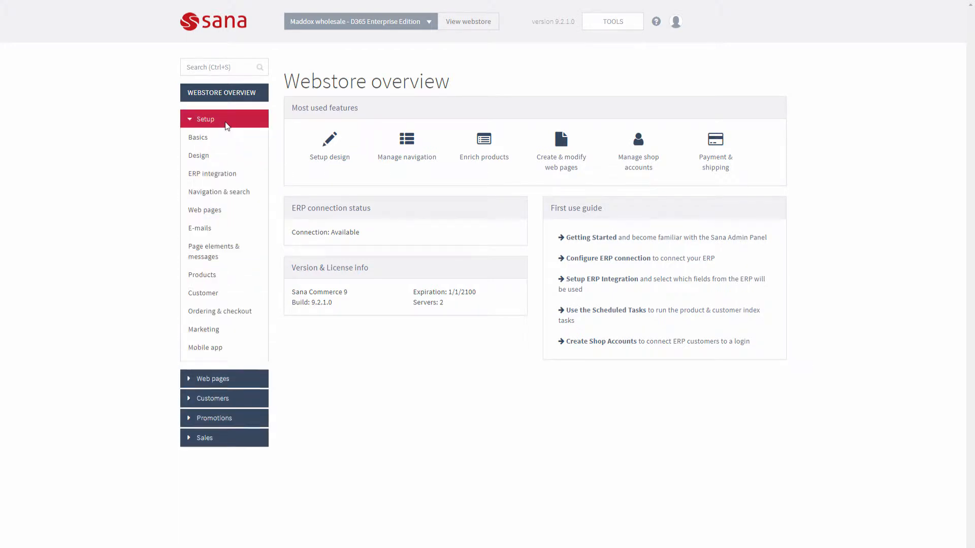
click(247, 178)
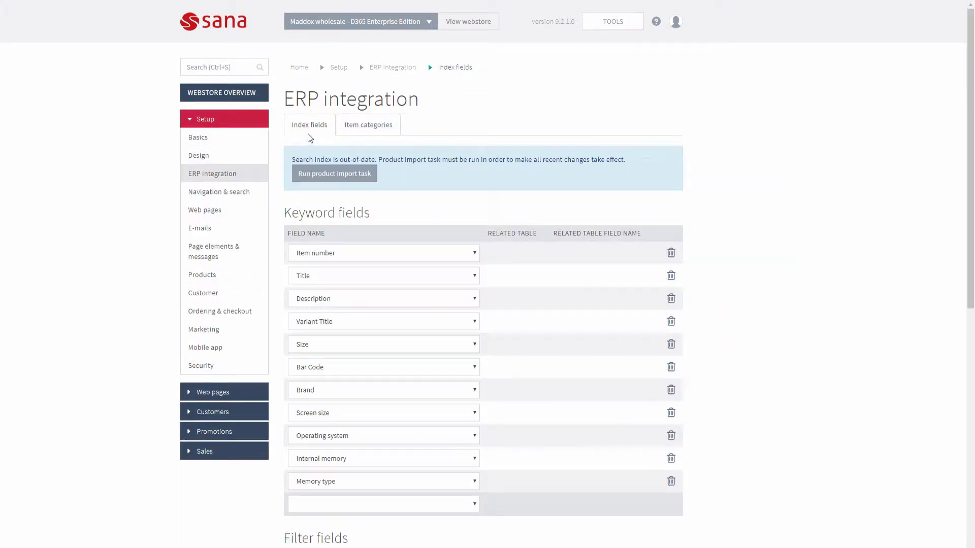
click(335, 504)
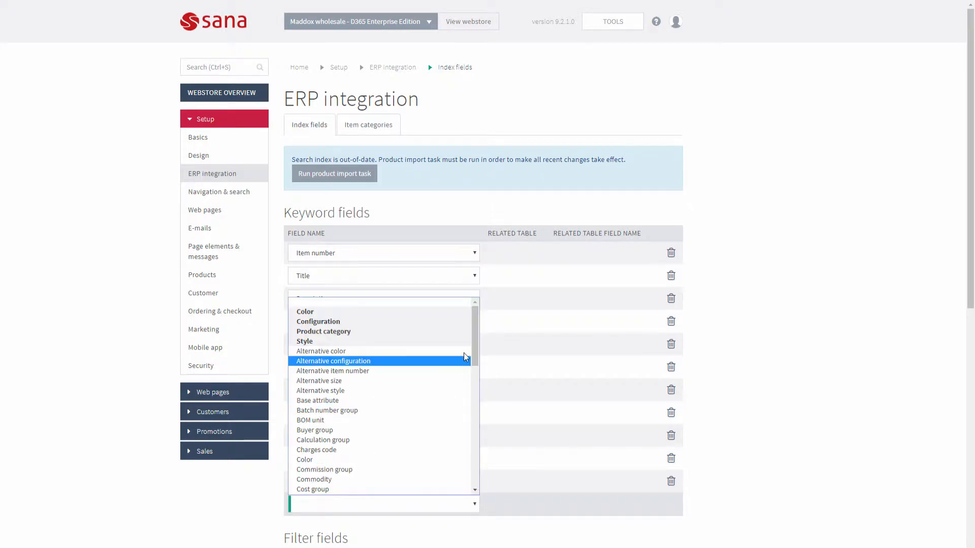
drag(474, 350, 471, 470)
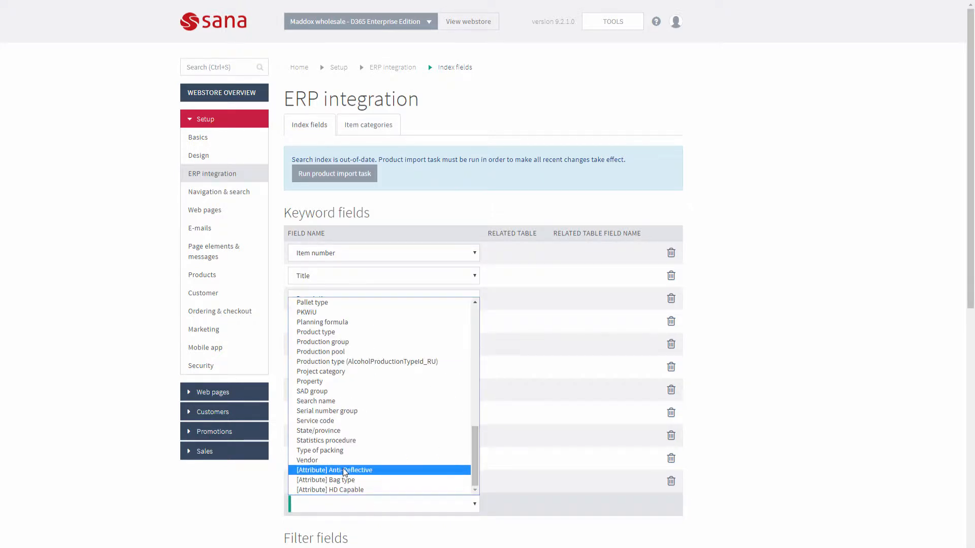
click(269, 501)
Review the fields and attributes available to add as filter fields in the ERP integration index
scroll(267, 502, down, 9)
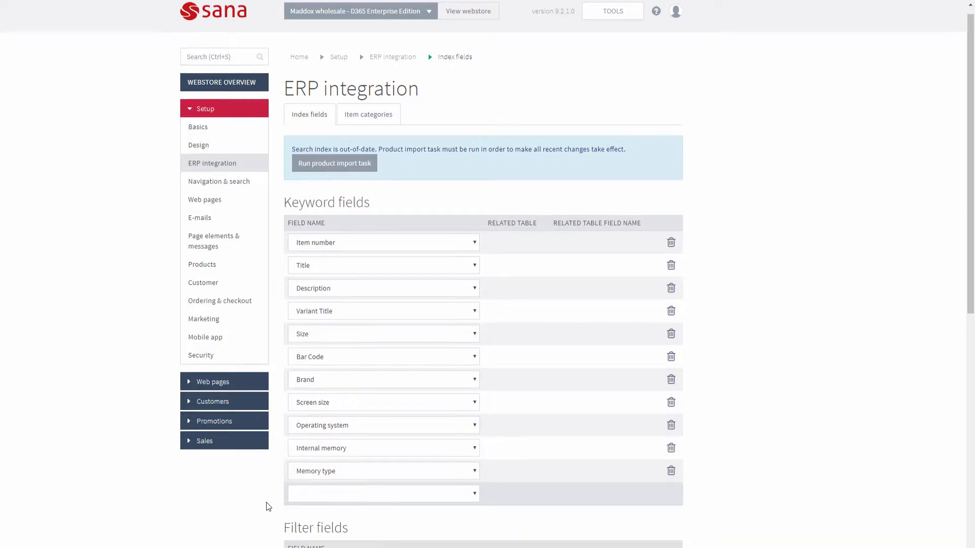
click(324, 516)
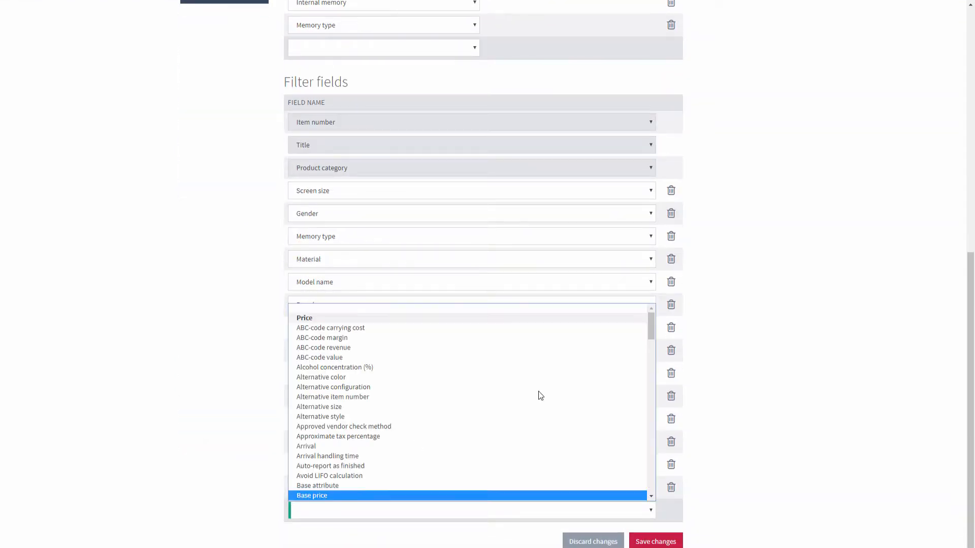
drag(649, 315, 645, 486)
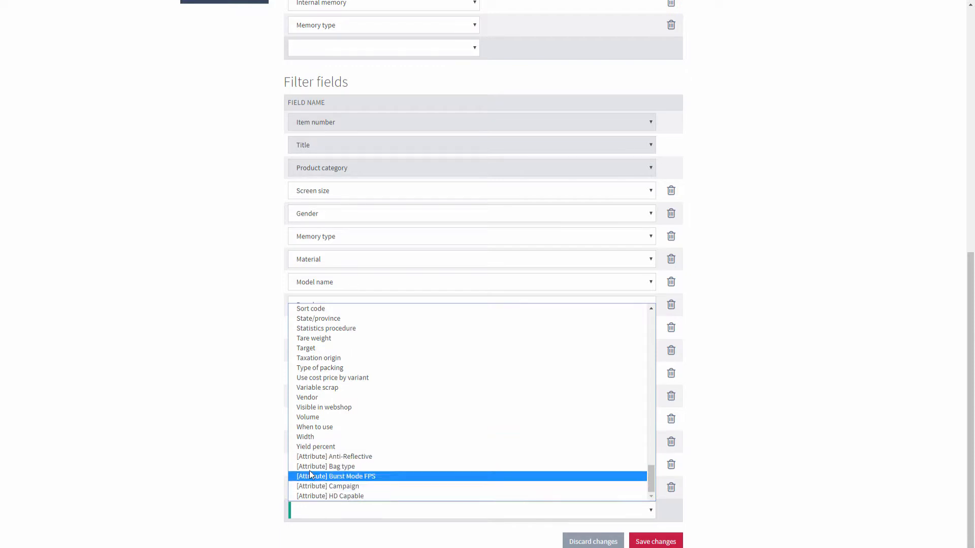
click(244, 464)
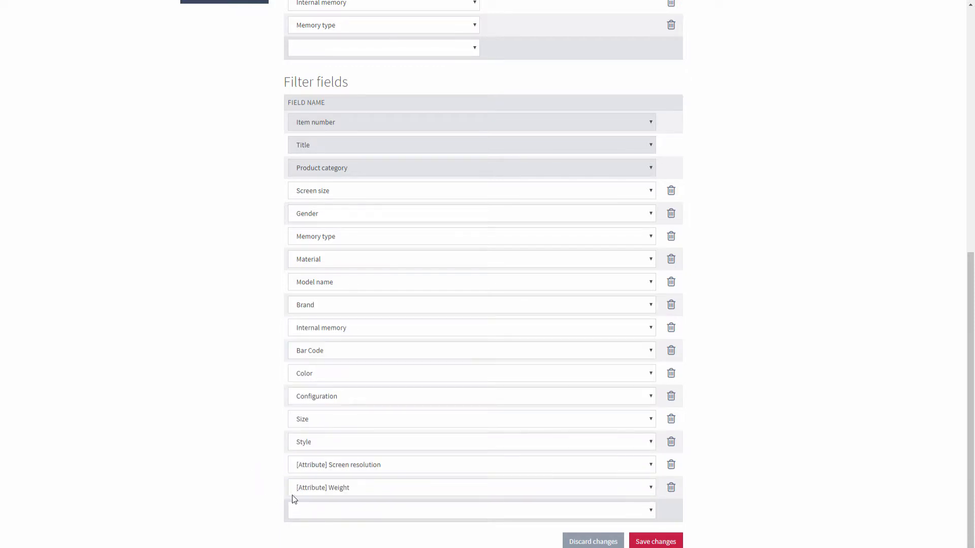
scroll(264, 446, up, 10)
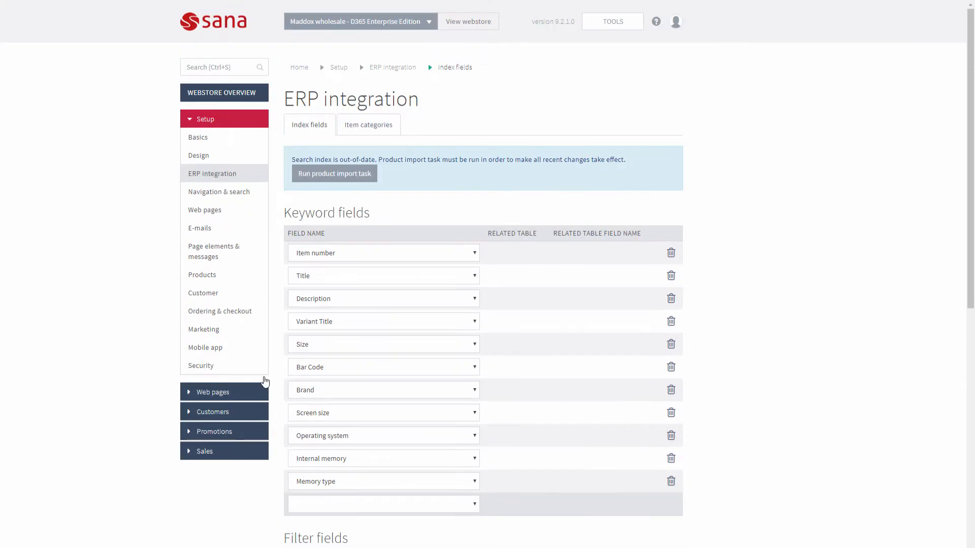
Open the facetted filters of the navigation and search setup and list the fields available as new filters
click(248, 194)
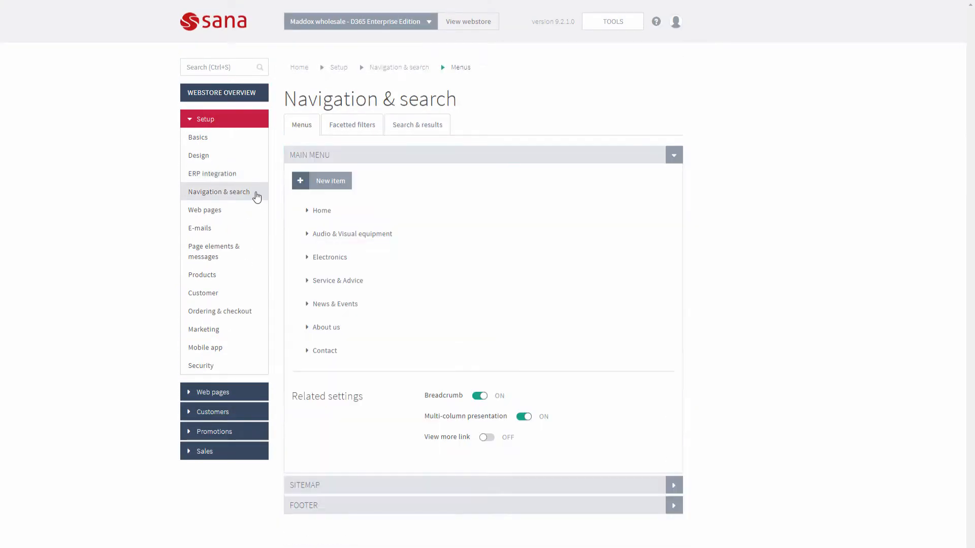
click(355, 125)
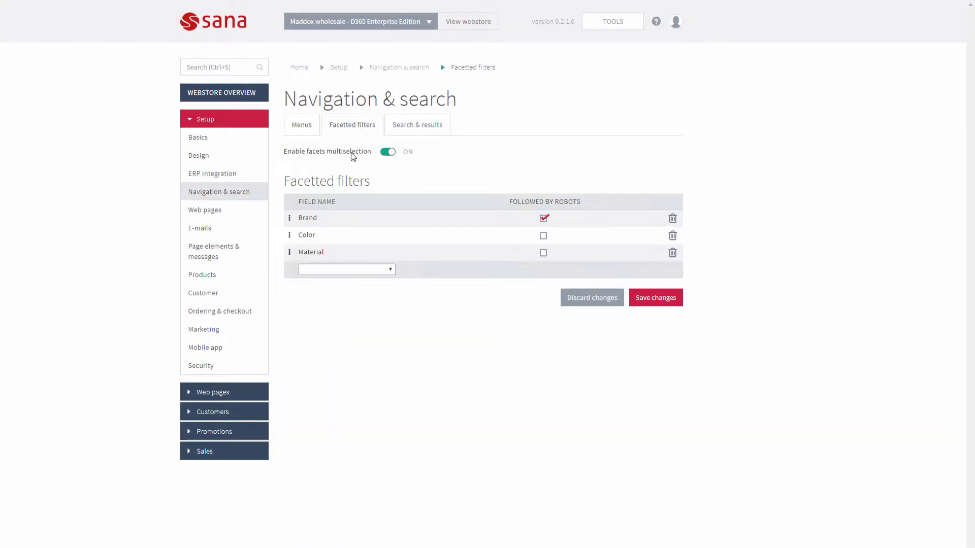
click(325, 272)
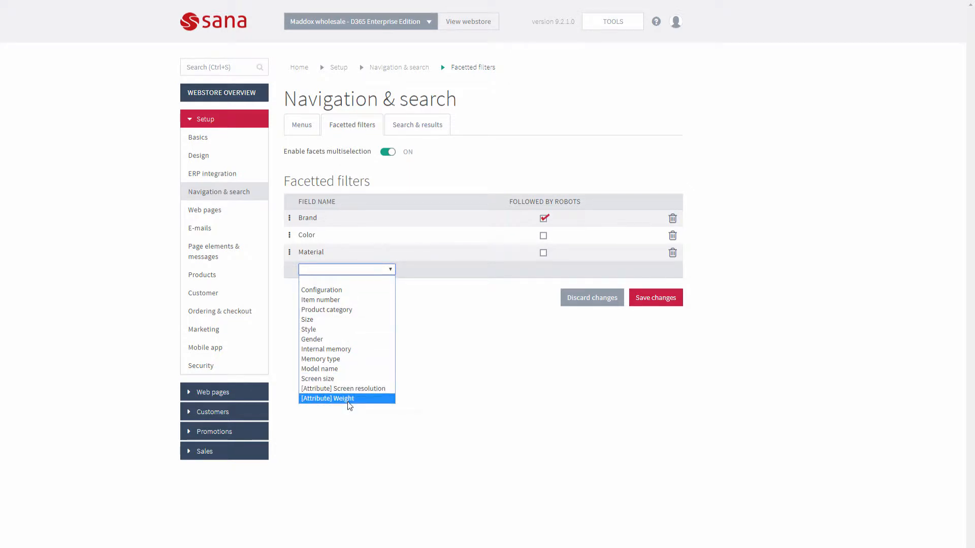
Open the product specifications setup and list the fields that can be added as specifications
click(239, 282)
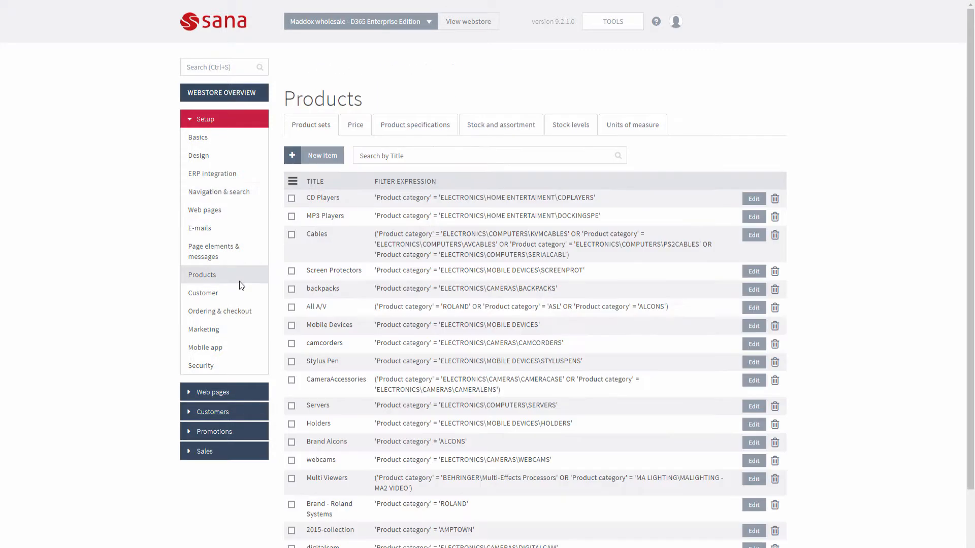
click(433, 122)
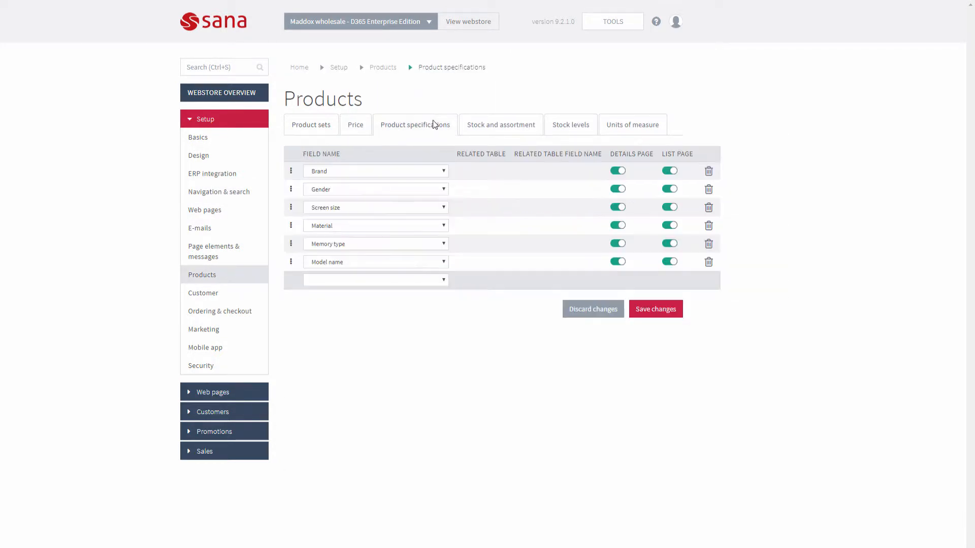
click(407, 282)
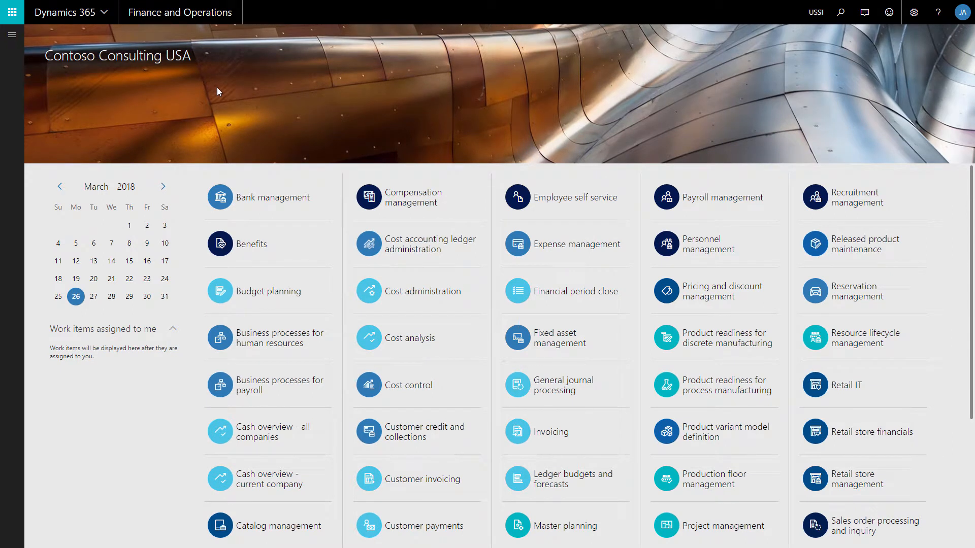
In Dynamics 365, open the Product information management attribute types in edit mode and view the Brand and Cable size types
click(12, 34)
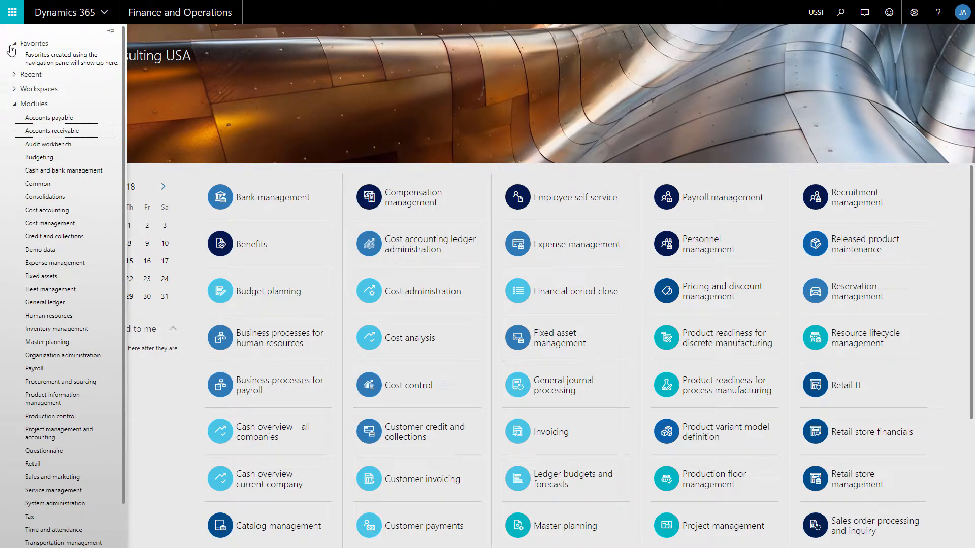
click(73, 405)
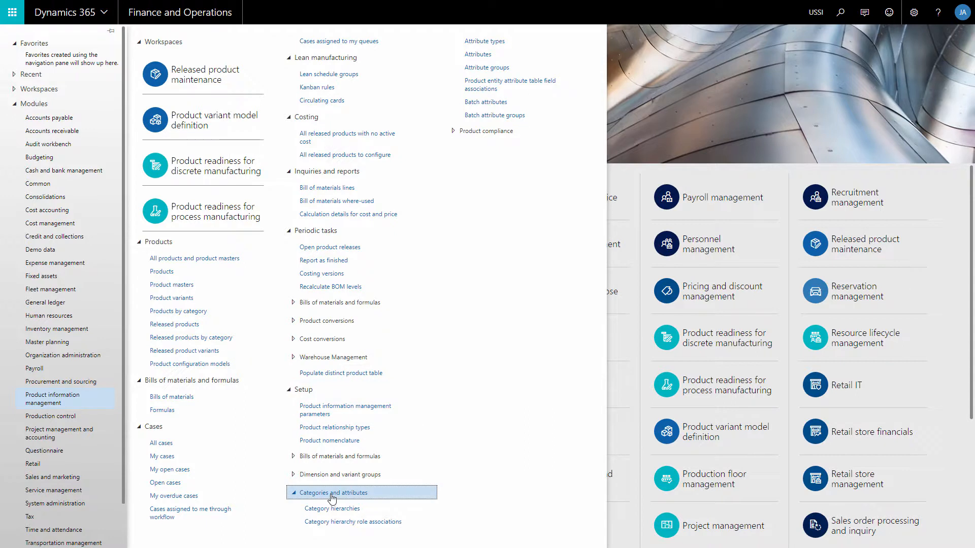
click(485, 41)
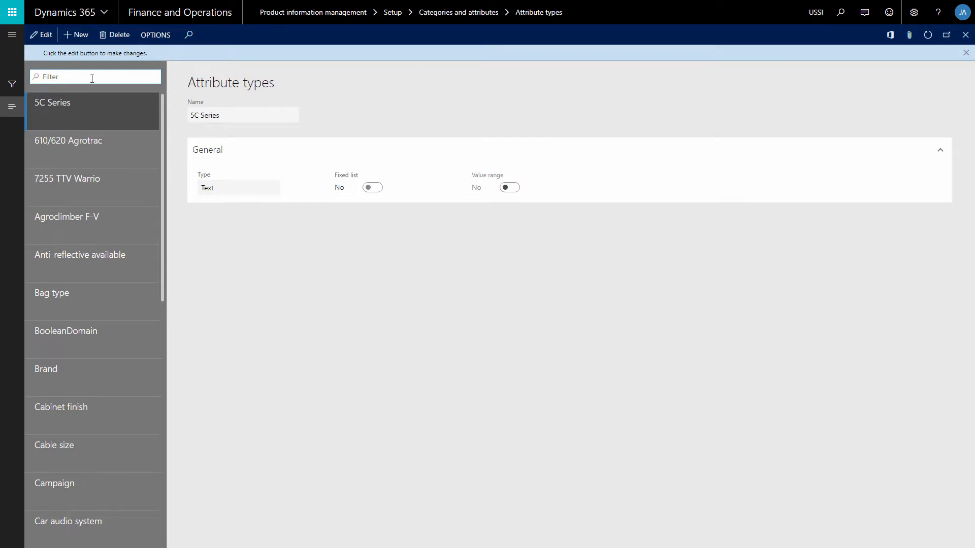
click(41, 34)
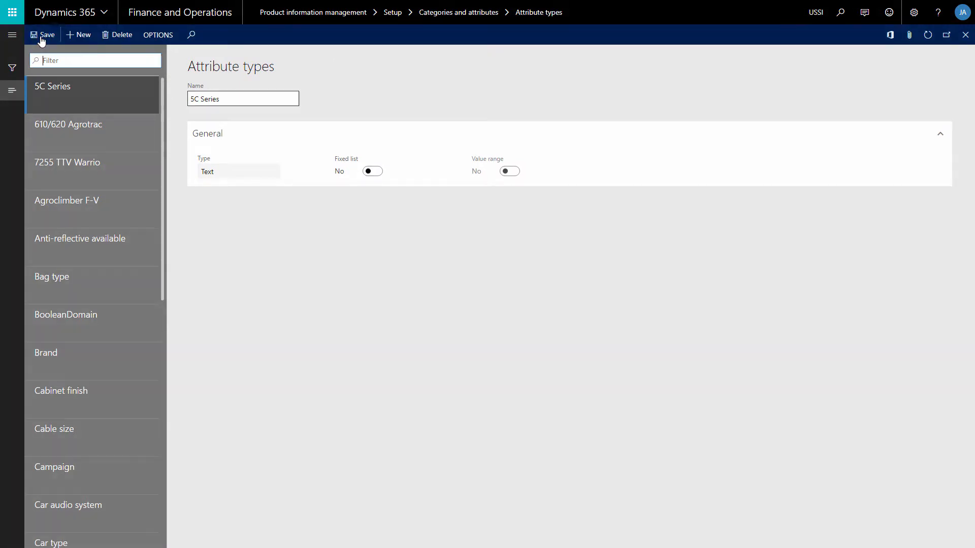
click(71, 374)
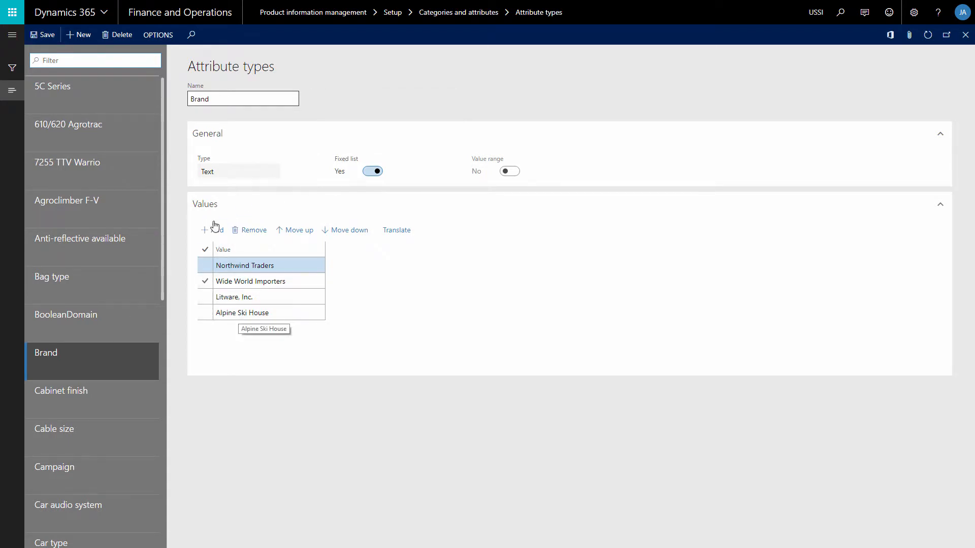
click(99, 427)
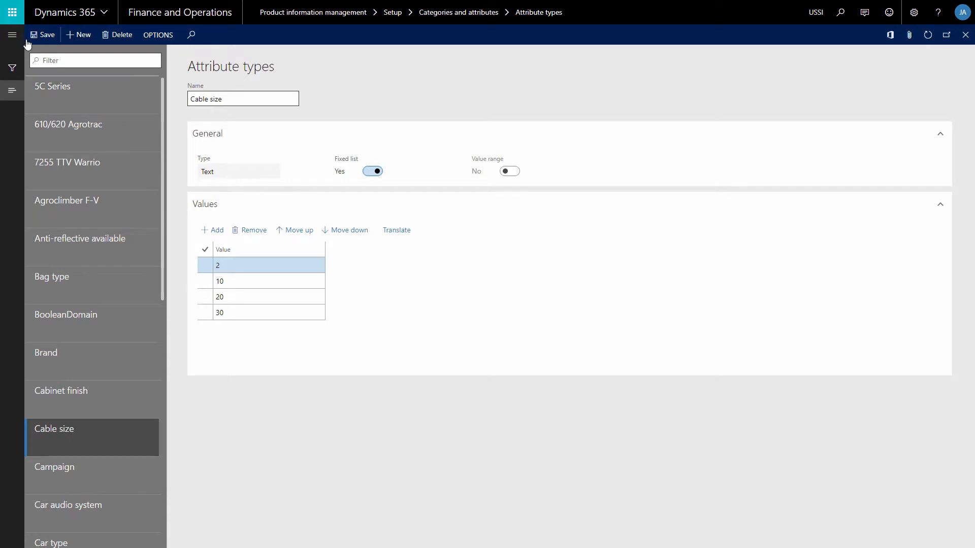
Open the product attributes in edit mode and view the settings of the Brand attribute that uses the Brand type
click(12, 34)
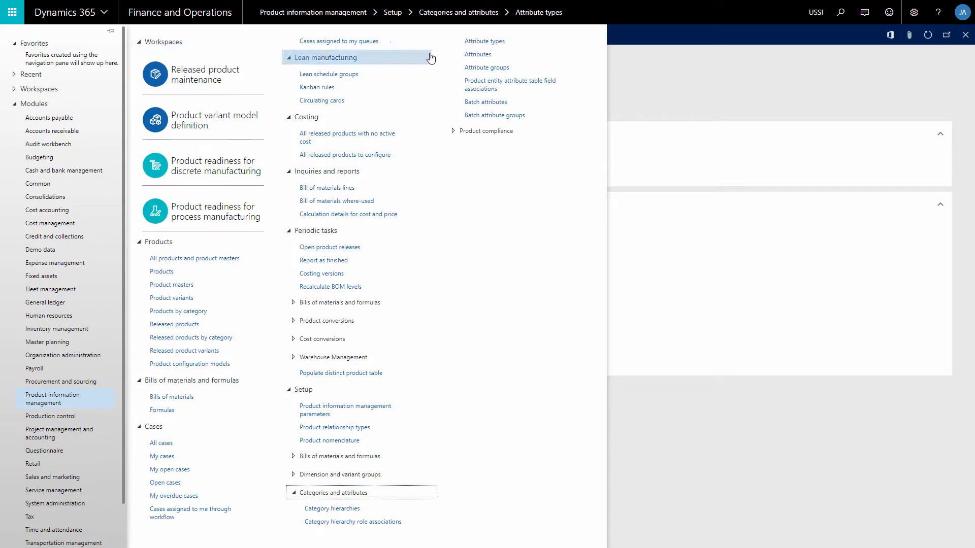
click(491, 60)
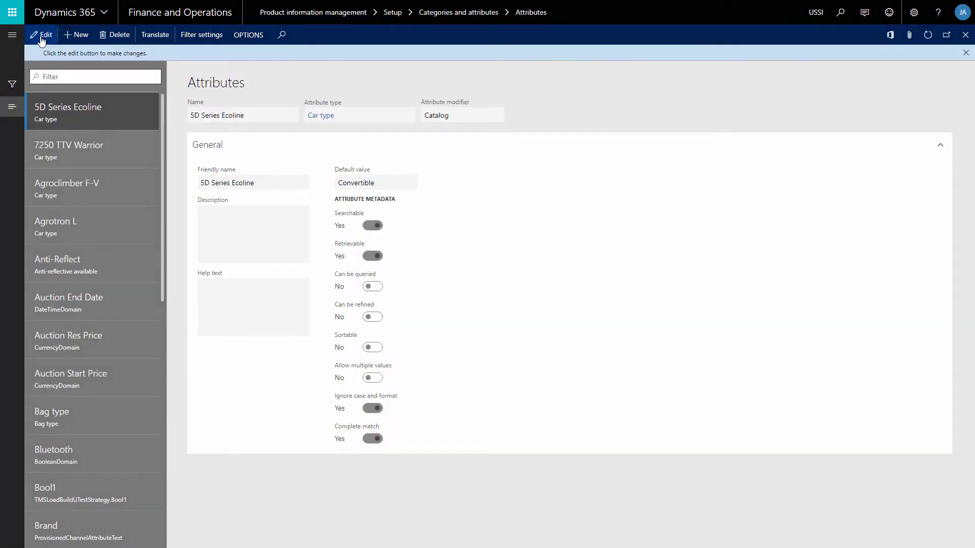
click(41, 39)
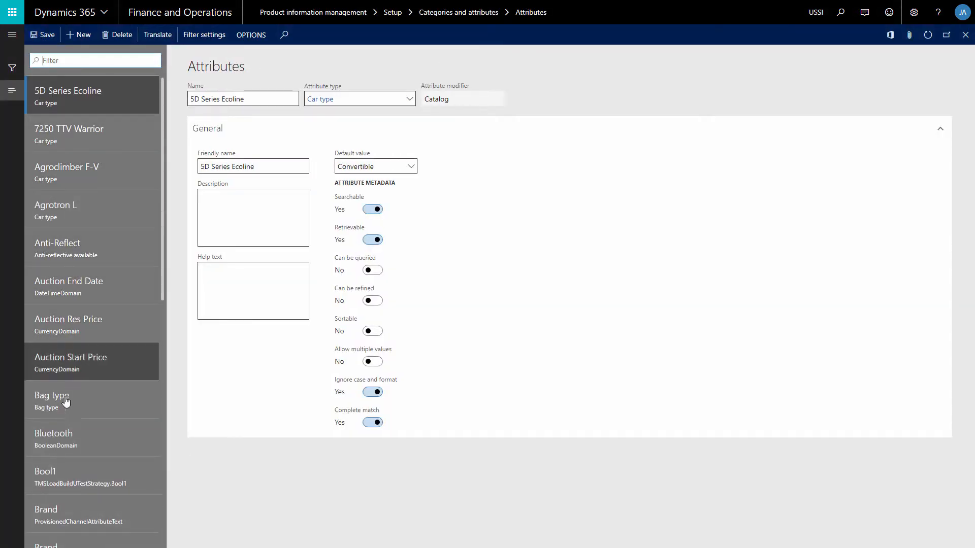
scroll(66, 407, down, 3)
click(63, 430)
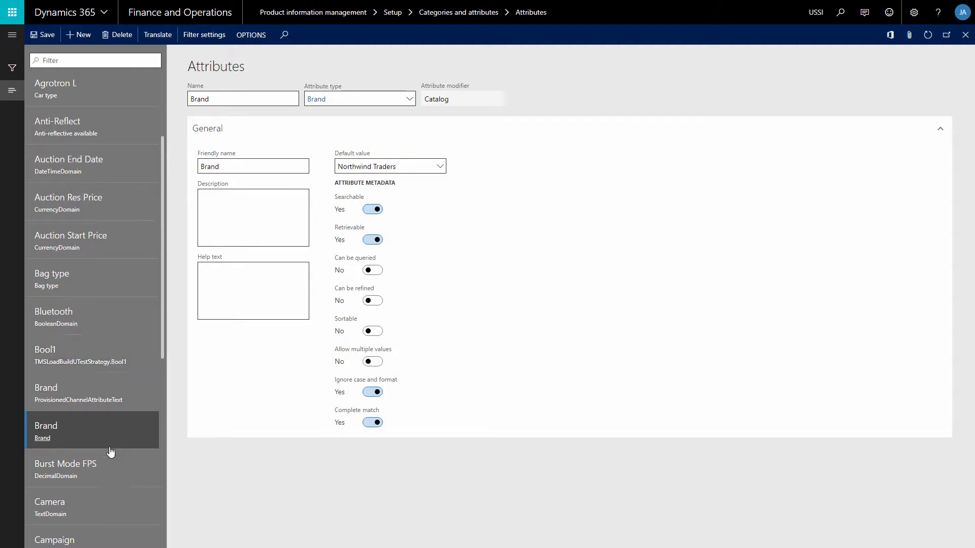
scroll(78, 368, up, 3)
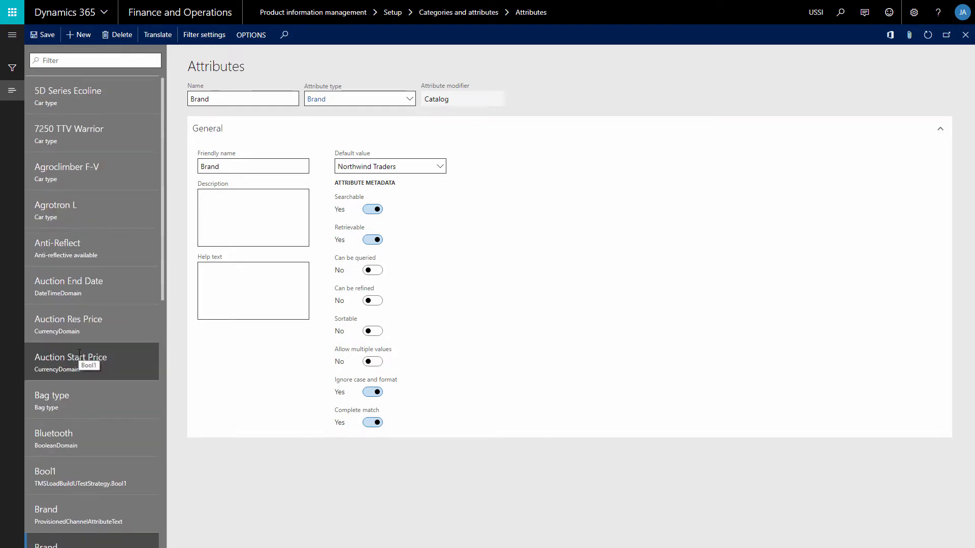
Open the attribute groups in edit mode and view the attributes in the Laptops group
click(17, 34)
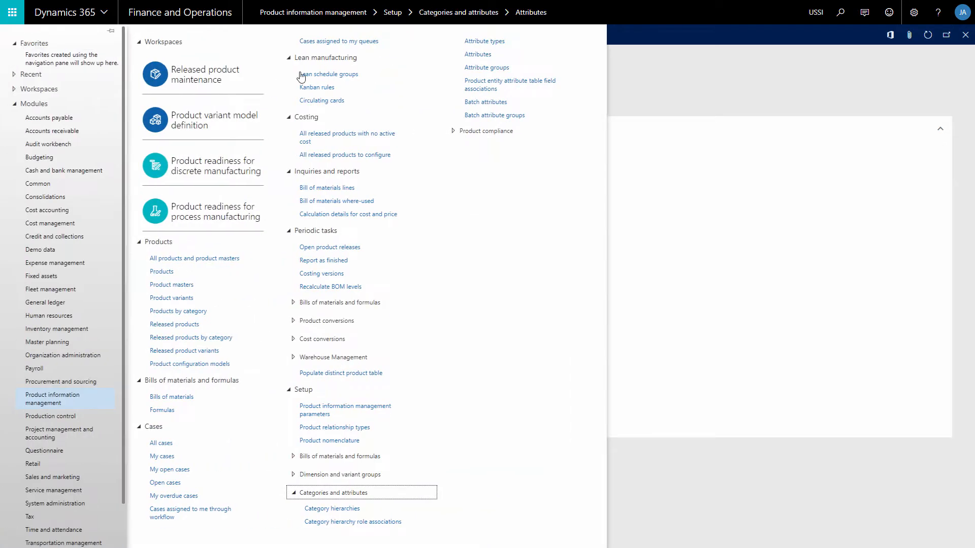
click(491, 70)
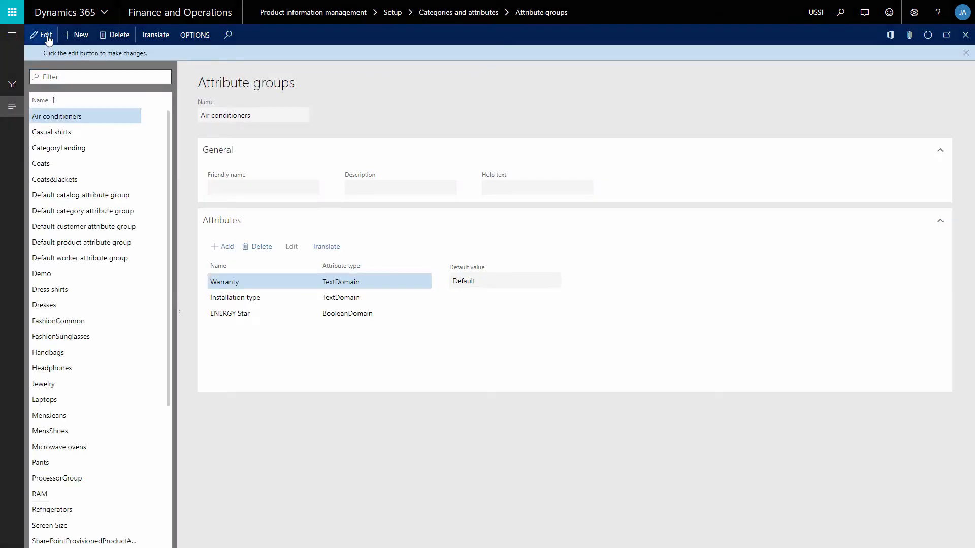
click(48, 36)
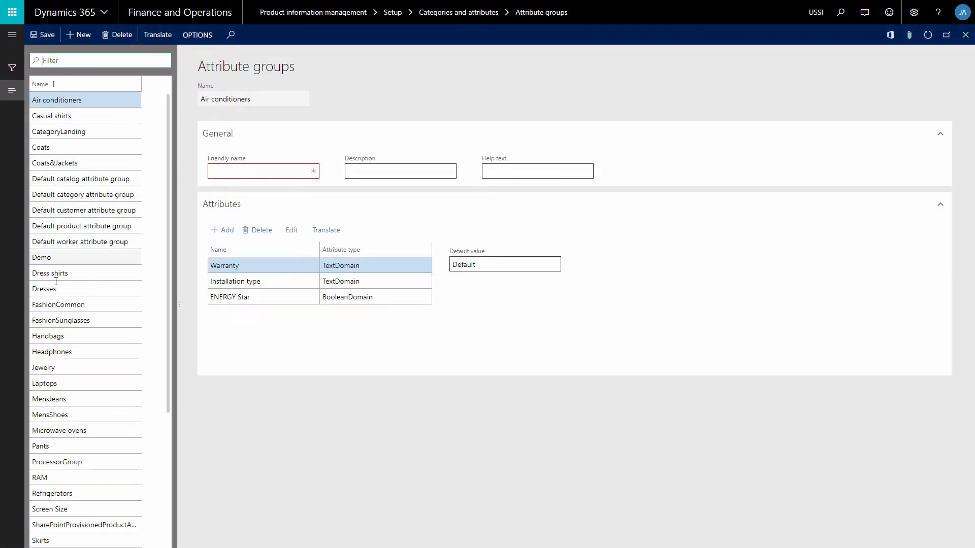
click(51, 384)
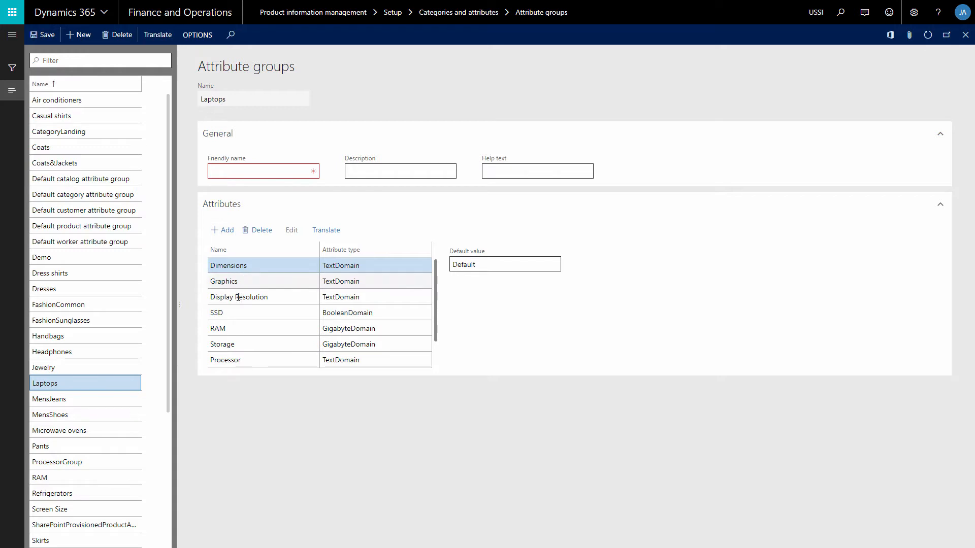
Open the category hierarchy role associations and list the hierarchy types available for the Retail Product Category hierarchy
mouse_move(463, 253)
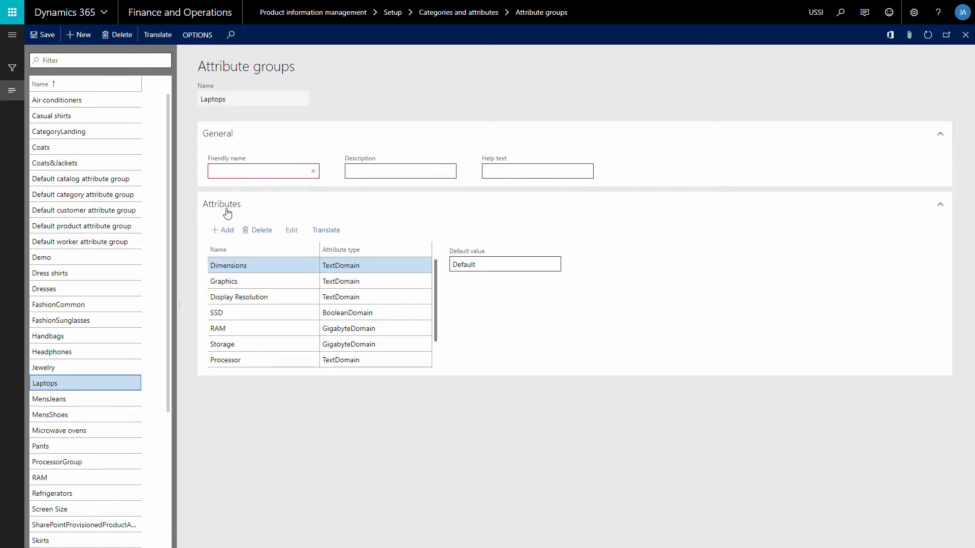
click(13, 37)
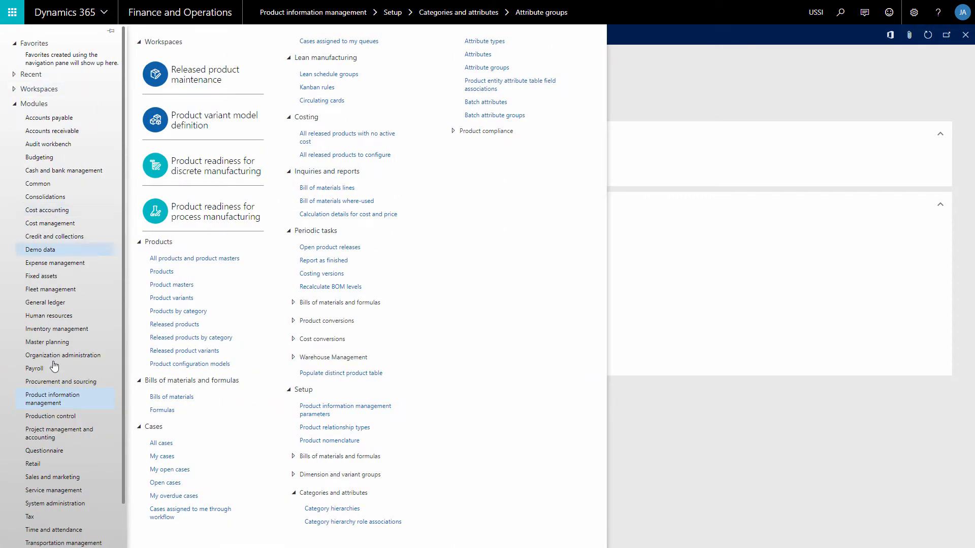
click(342, 528)
click(91, 159)
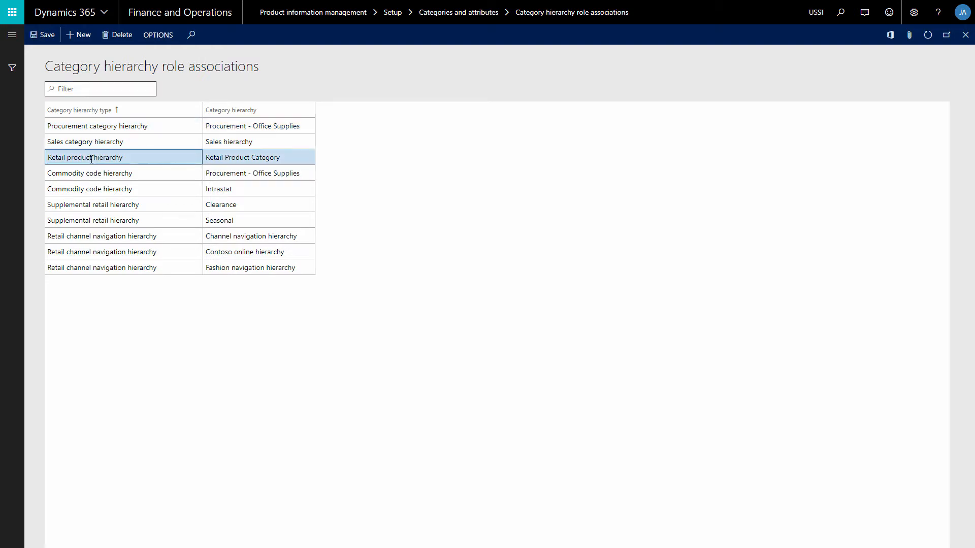
click(197, 158)
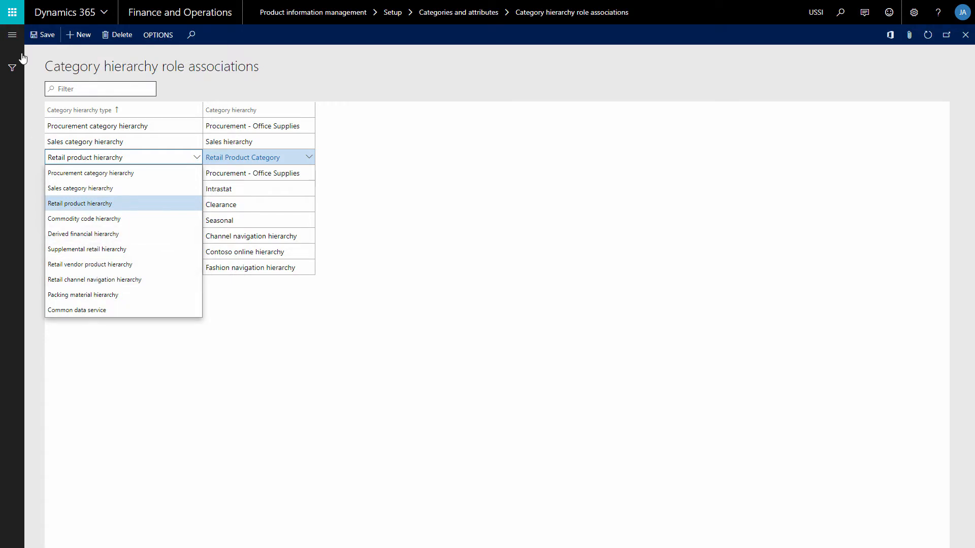
Open the Webshops setup in edit mode and enable product categories for the first webshop, accepting the reindexing requirement
click(12, 34)
scroll(44, 497, down, 1)
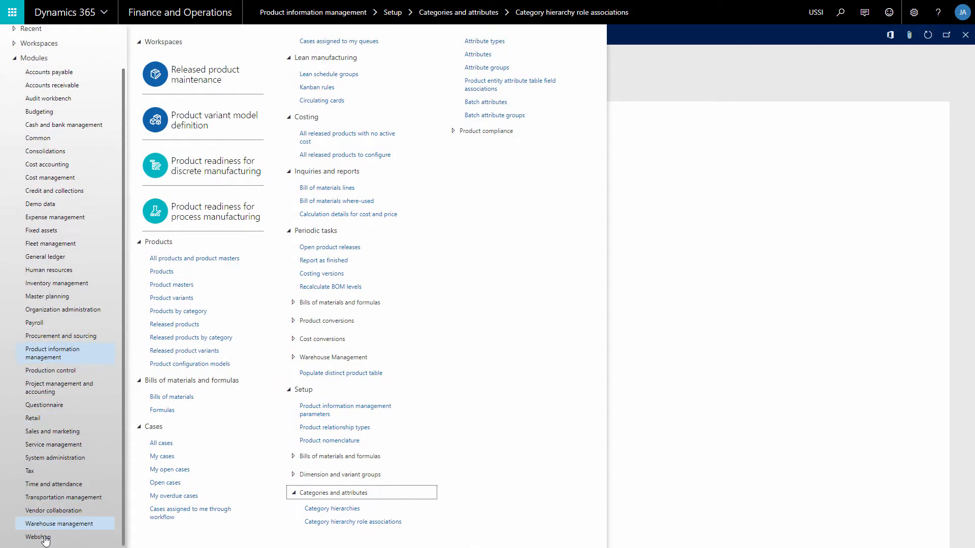
click(39, 536)
click(158, 60)
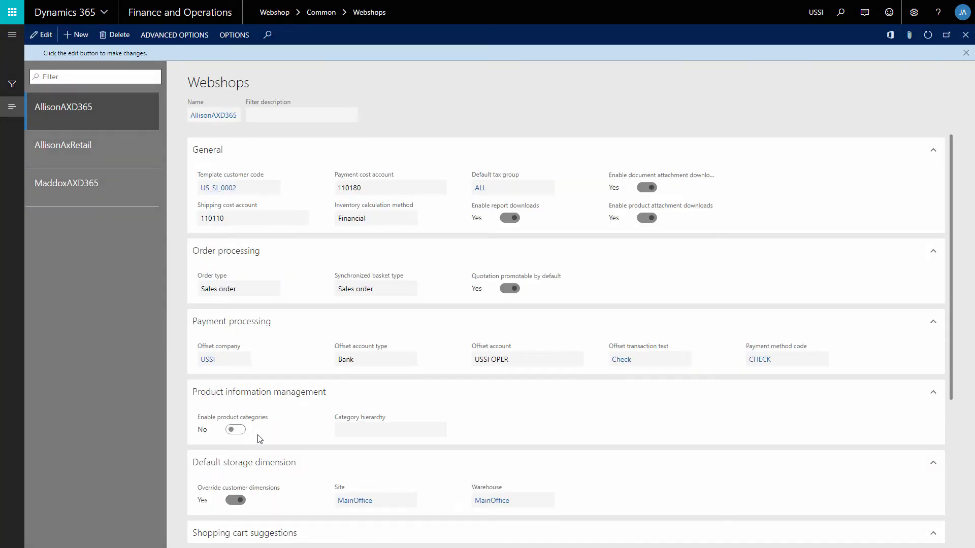
click(235, 429)
click(236, 413)
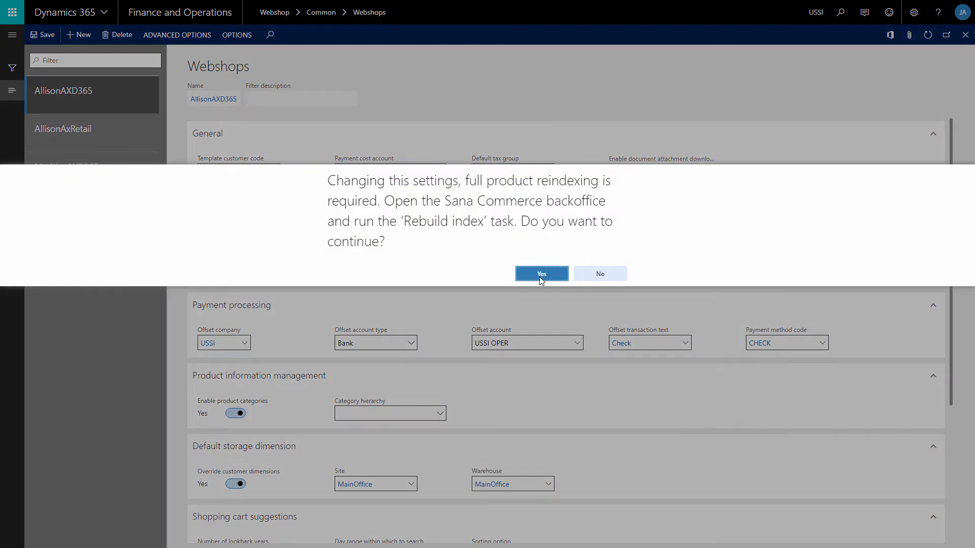
click(542, 277)
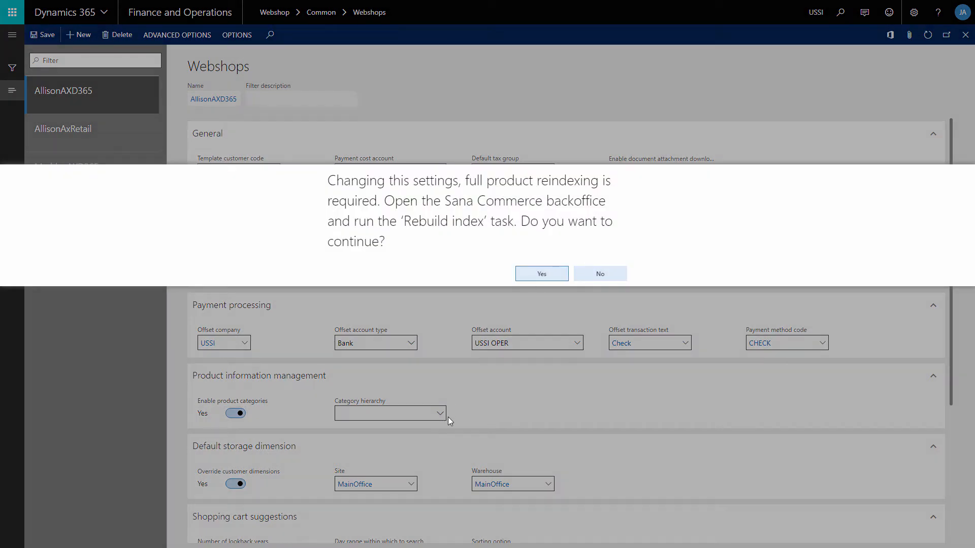
Set the webshop's category hierarchy to Retail Product Category
click(440, 417)
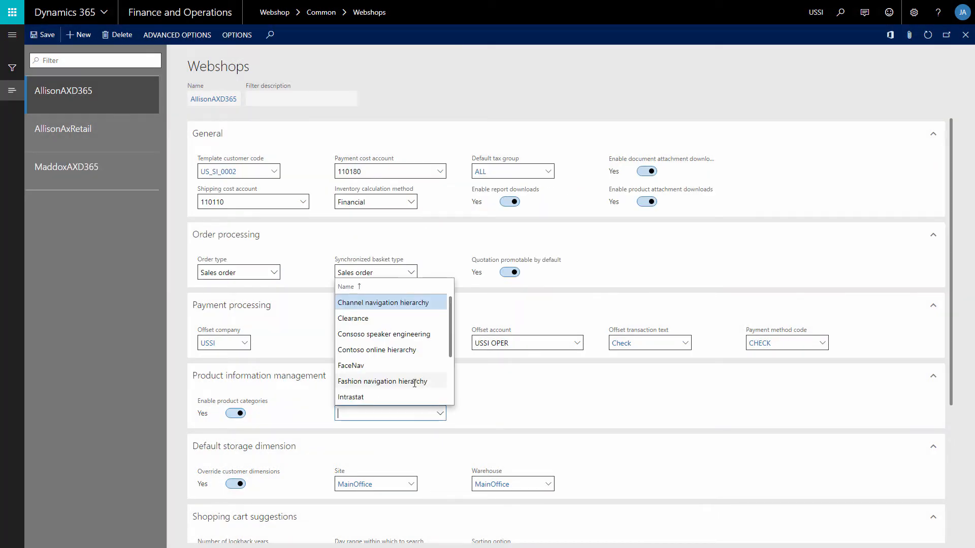
scroll(413, 384, down, 2)
click(391, 366)
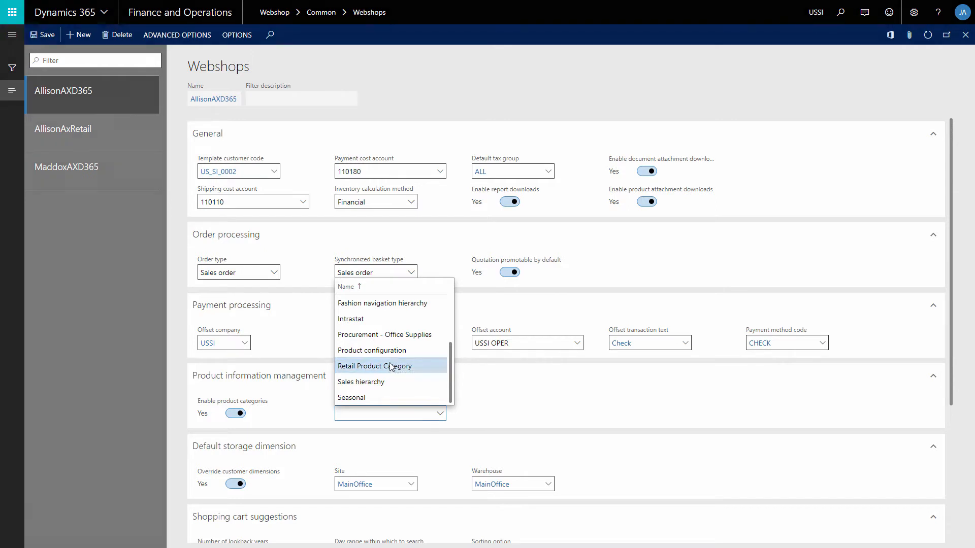
Open the Retail Product Category hierarchy from the product information management category hierarchies and view the Electronics category's attribute groups
click(13, 34)
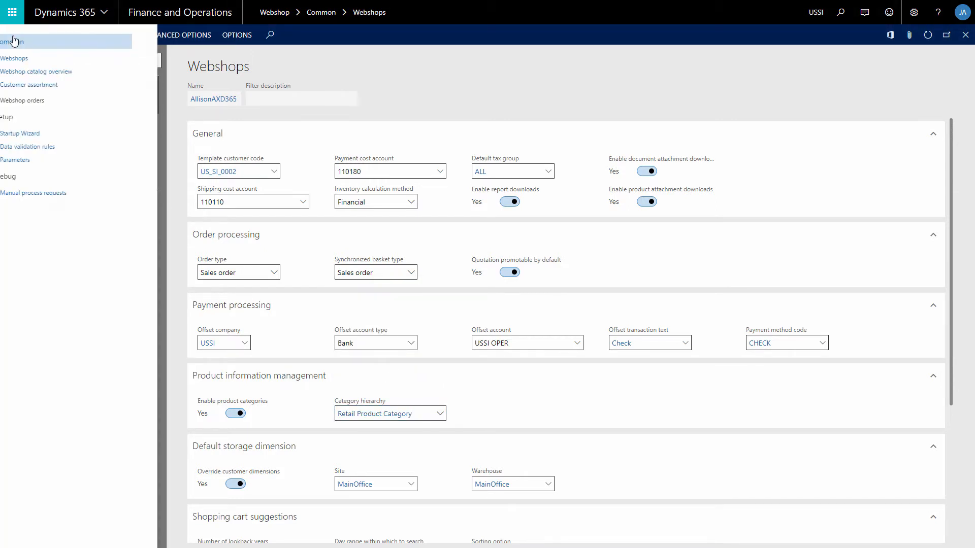
click(71, 400)
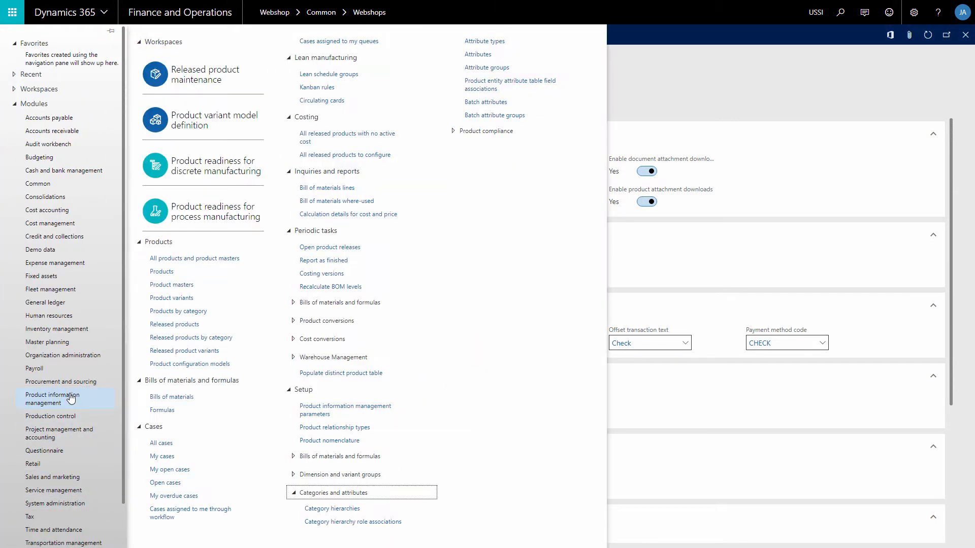
click(340, 509)
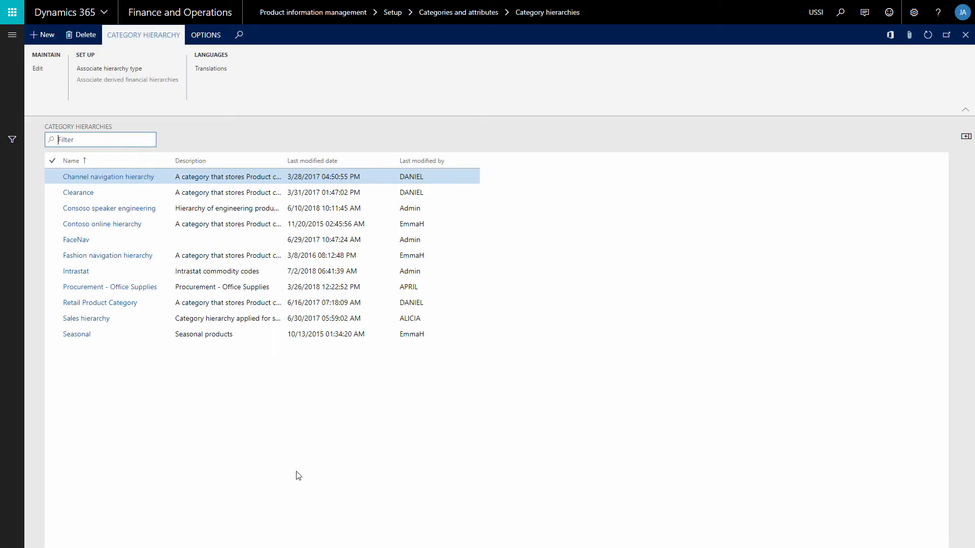
click(115, 310)
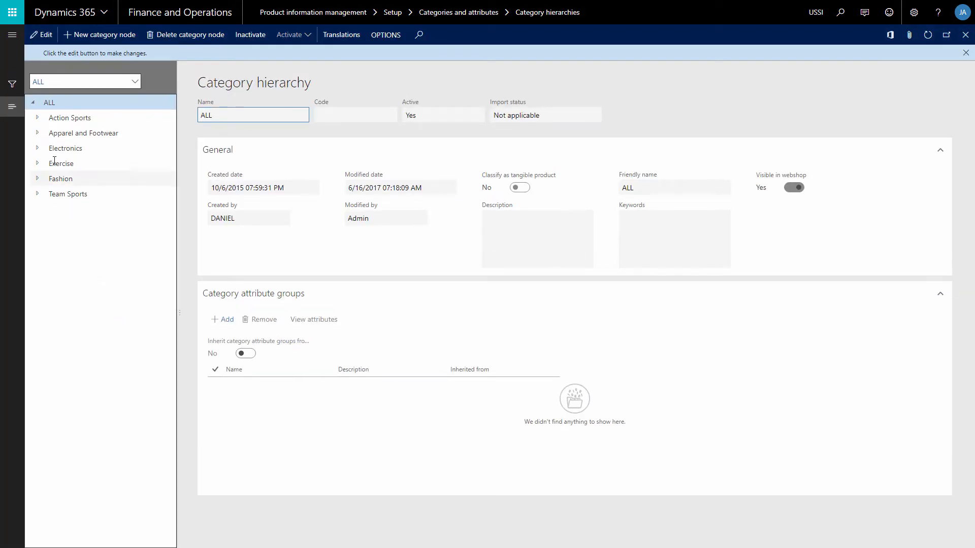
click(56, 148)
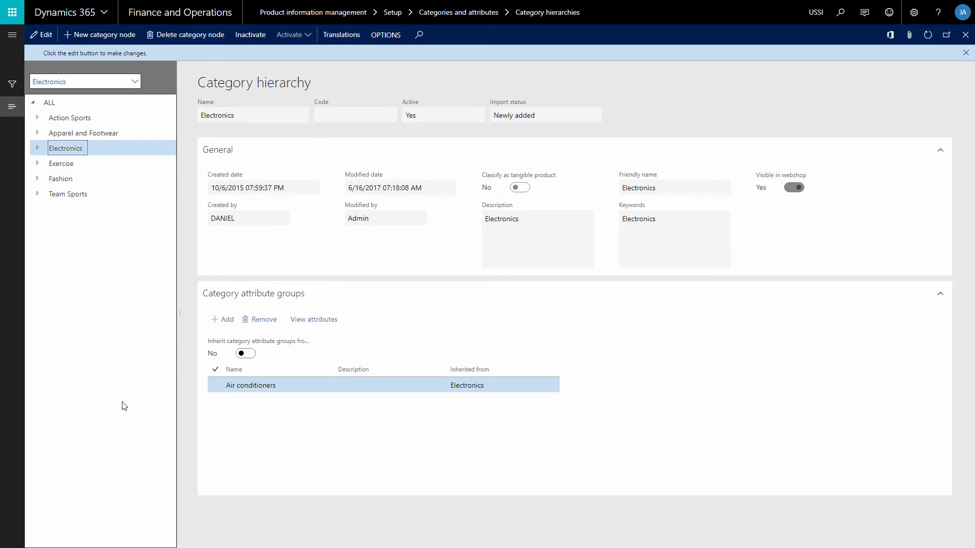
Open the Retail product categories and view the product attribute groups of the Computers category under Electronics
click(12, 35)
click(44, 464)
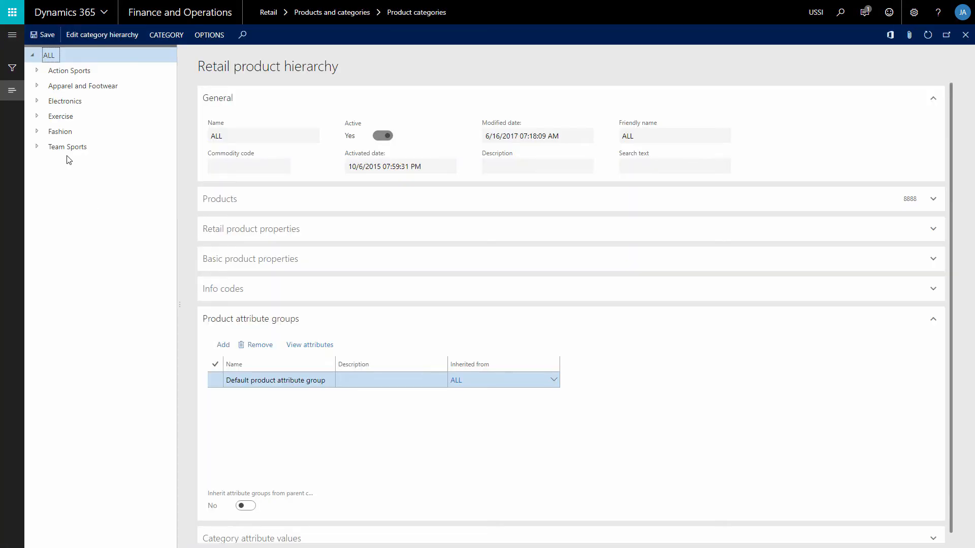
click(35, 102)
click(71, 147)
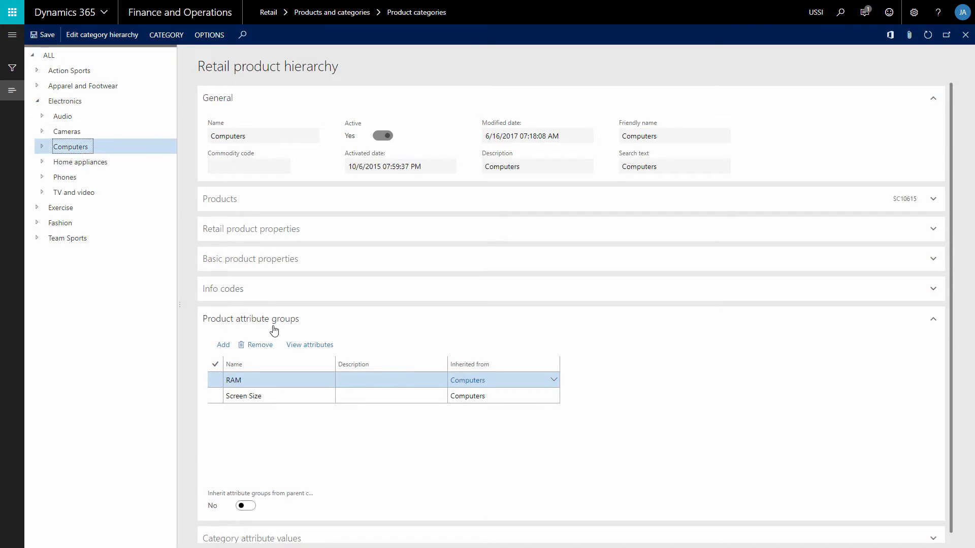
Make the Laptops category inherit attribute groups from its parent category, and return to the Computers category to compare its groups
click(42, 150)
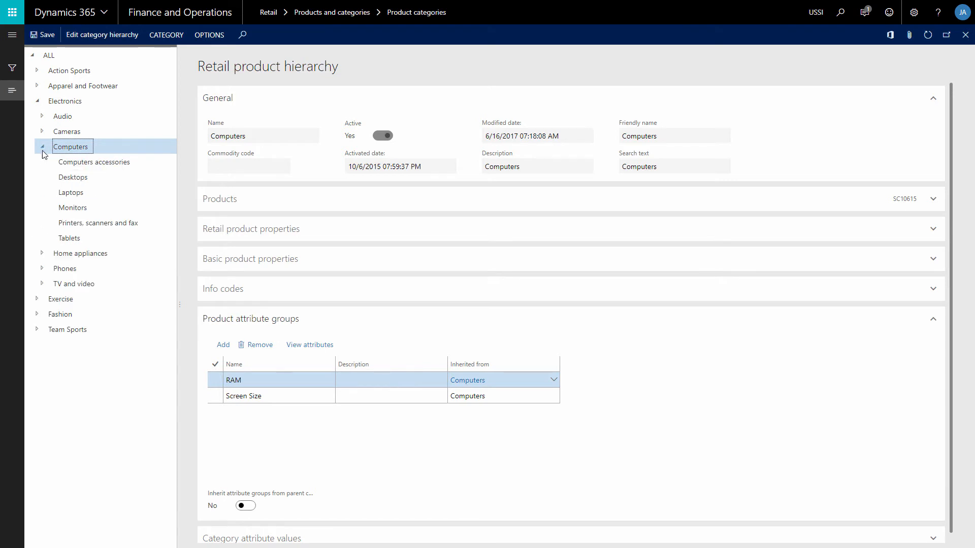
click(72, 193)
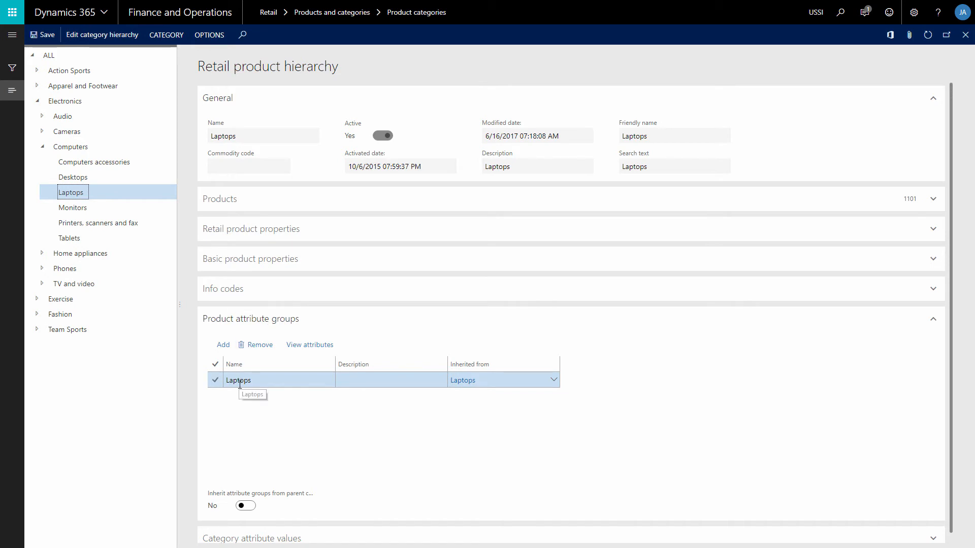
click(246, 505)
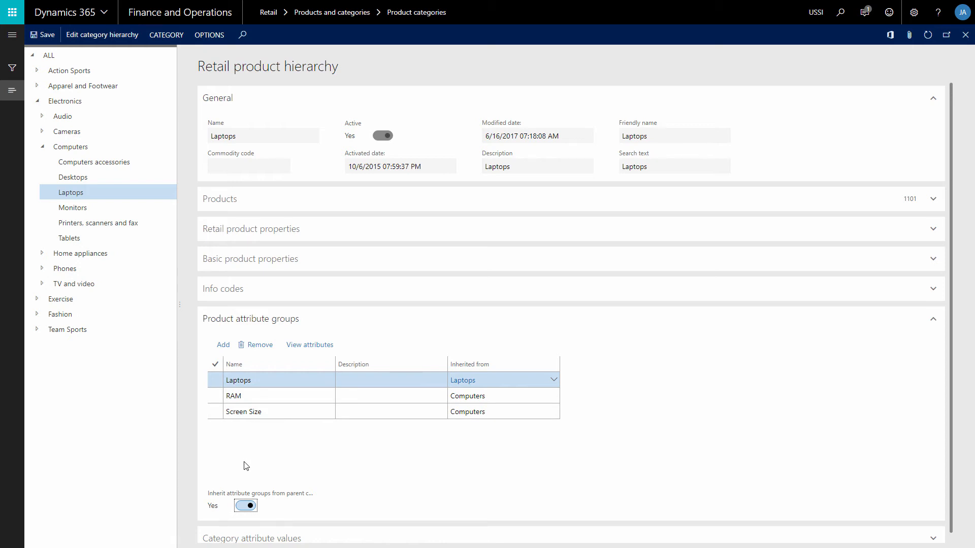
click(108, 147)
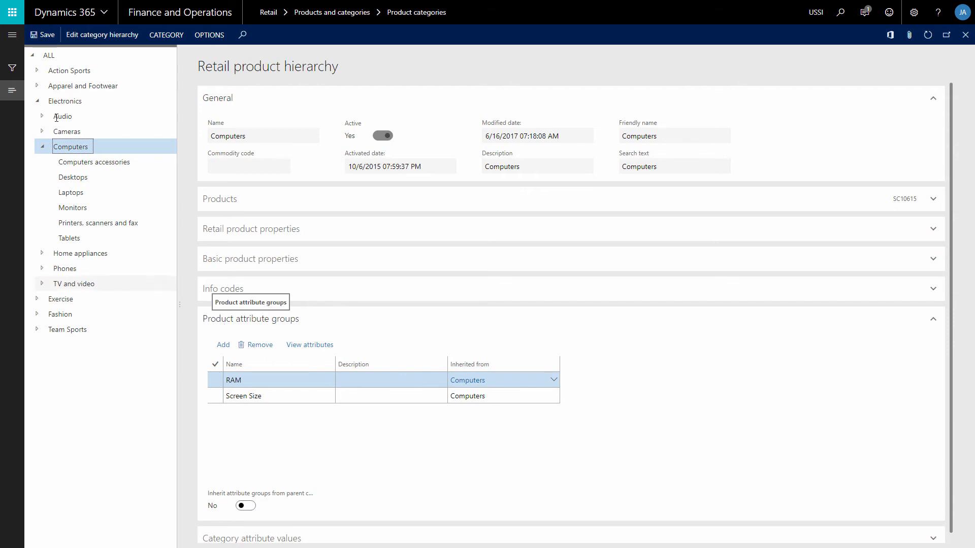
Open the released products and check the product categories assigned to the HP FH969AA network card
click(12, 36)
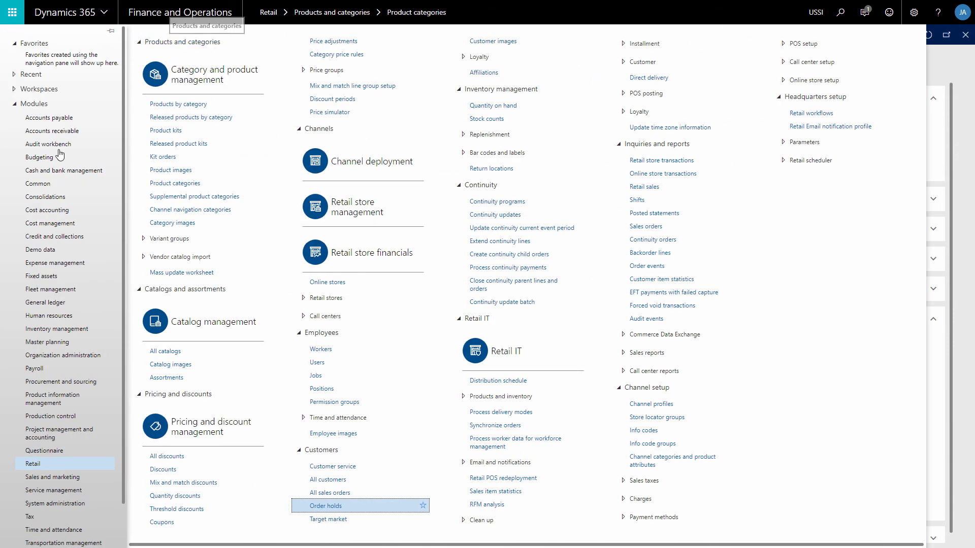
click(75, 398)
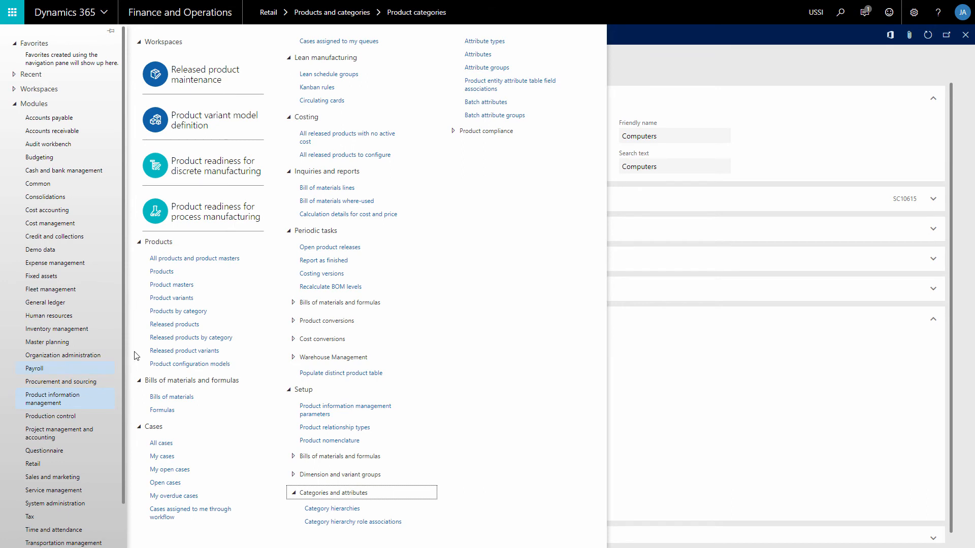
click(171, 329)
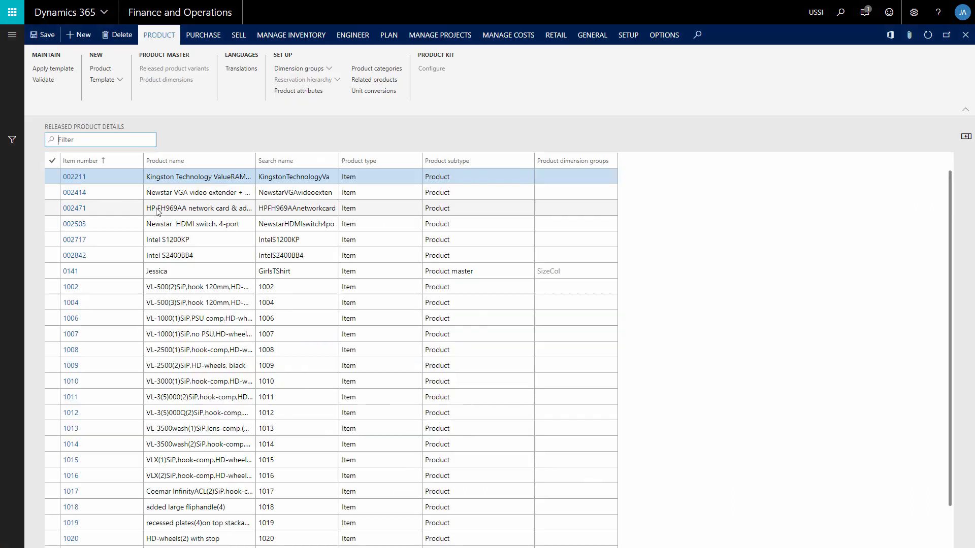
click(173, 208)
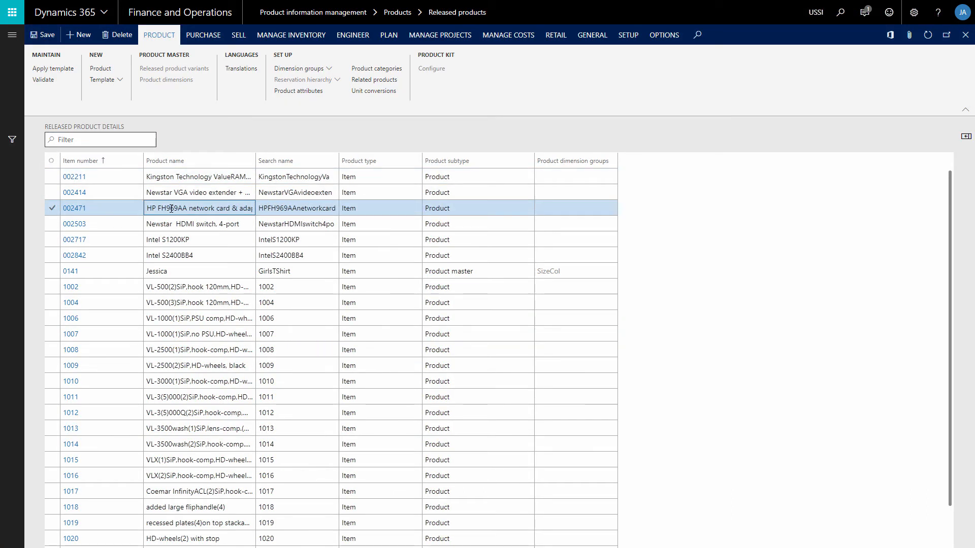
click(363, 68)
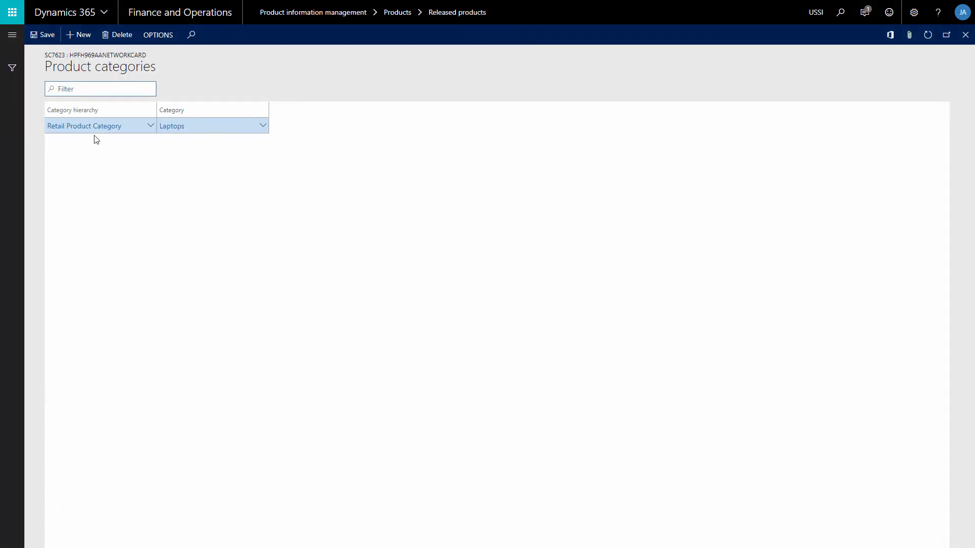
click(204, 127)
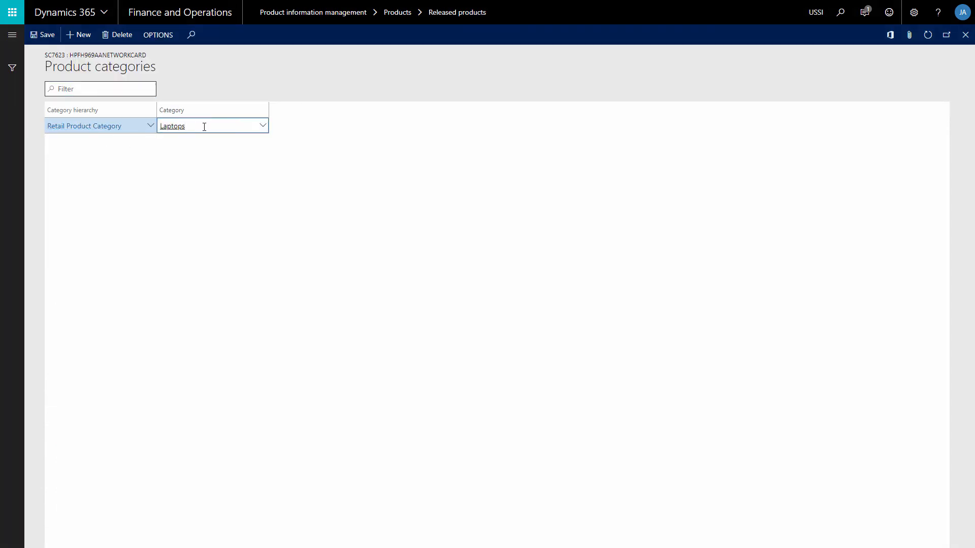
key(Escape)
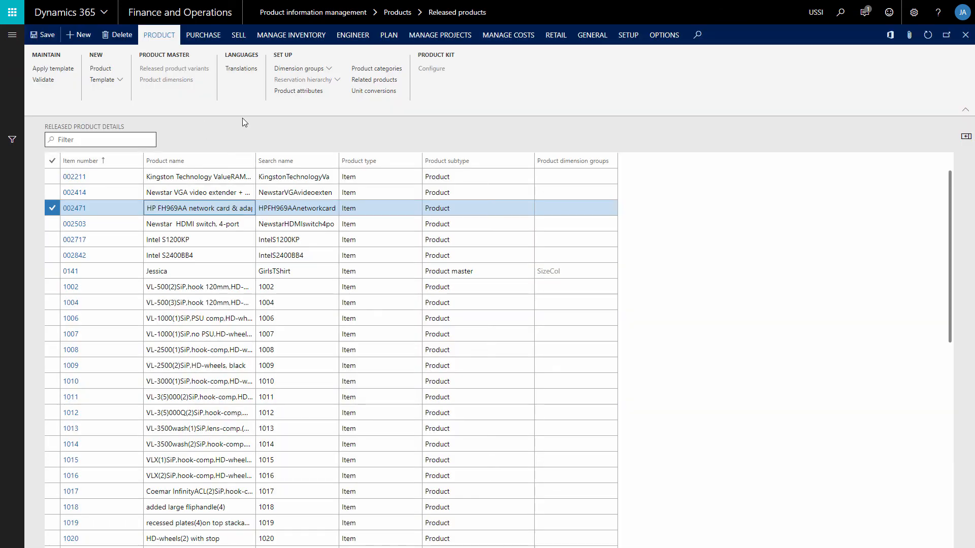
Open the HP network card's product attribute values and view the Screen Size and Weight values
click(315, 91)
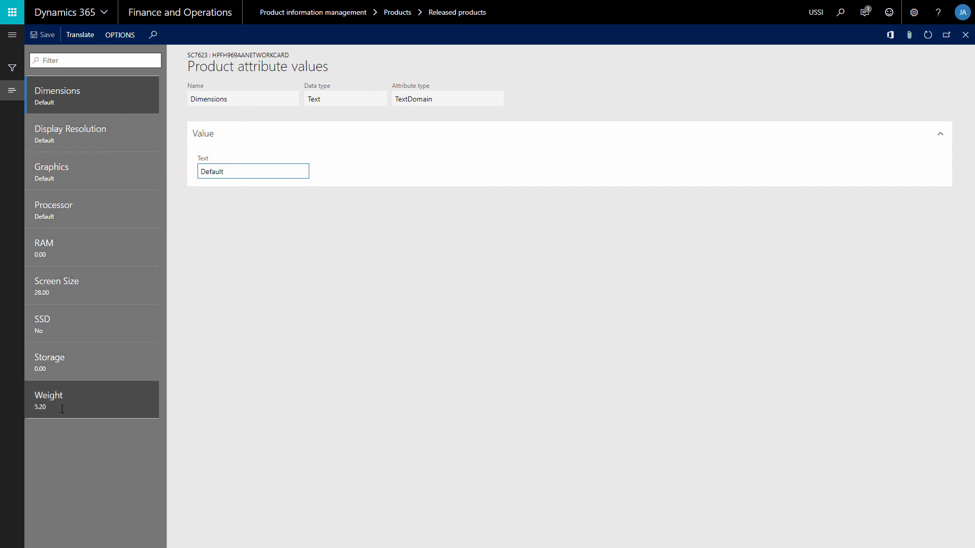
click(69, 277)
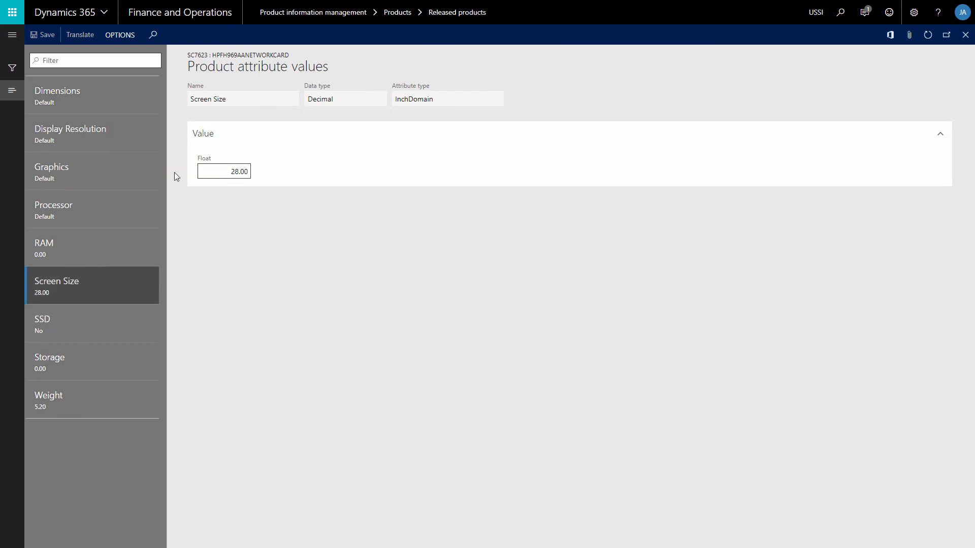
click(218, 170)
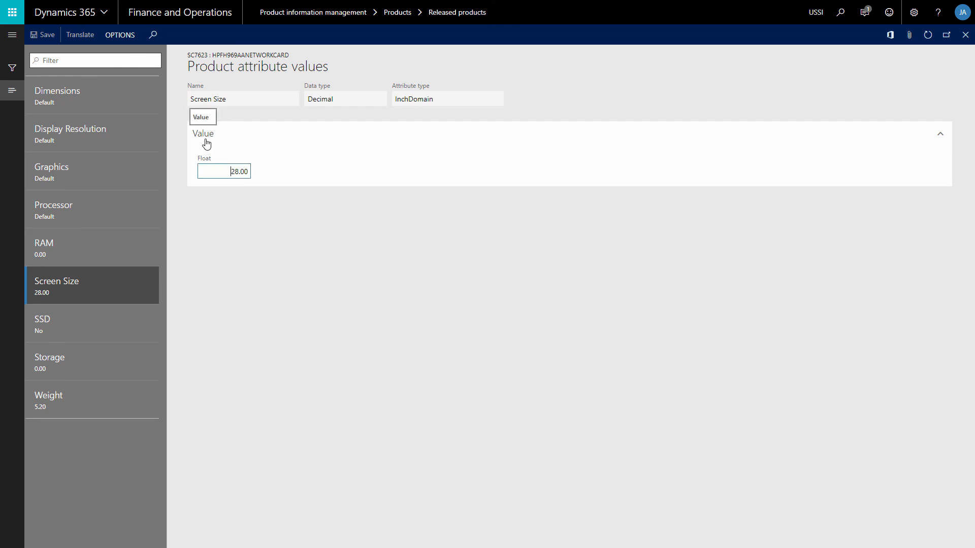
click(99, 396)
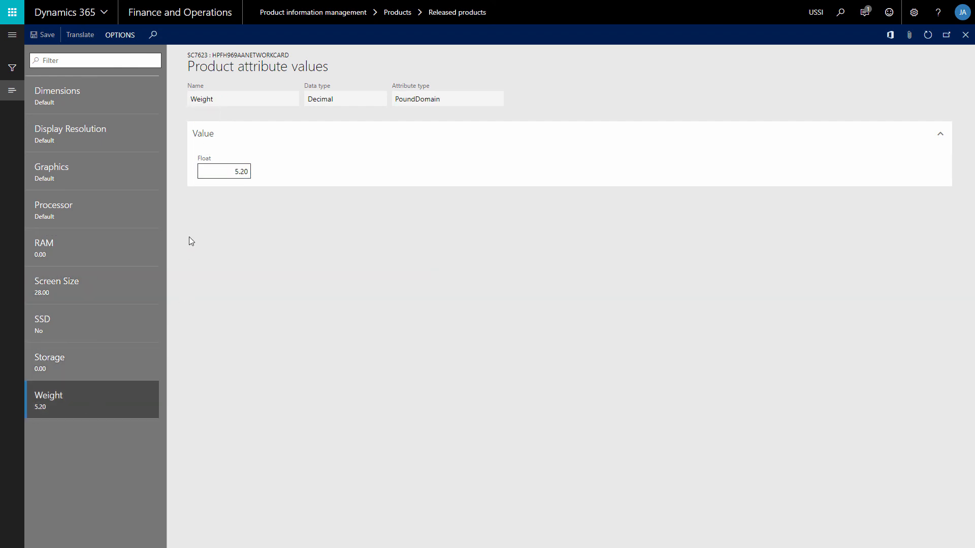